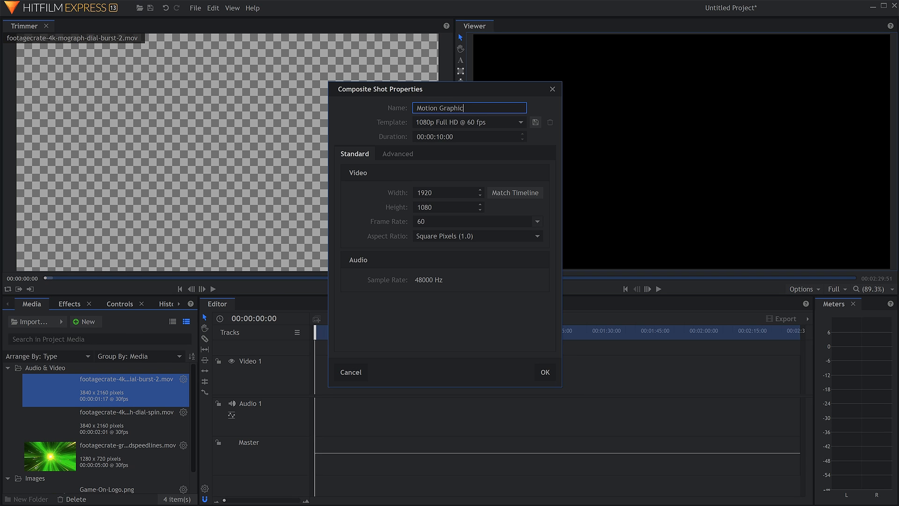
Set the Motion Graphic composite shot's duration to 00:00:03:00 and create it
click(439, 137)
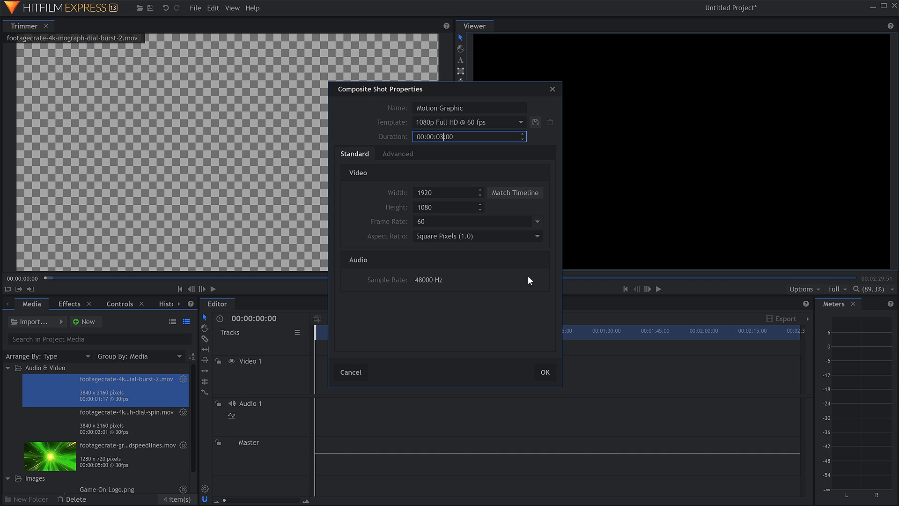
click(544, 371)
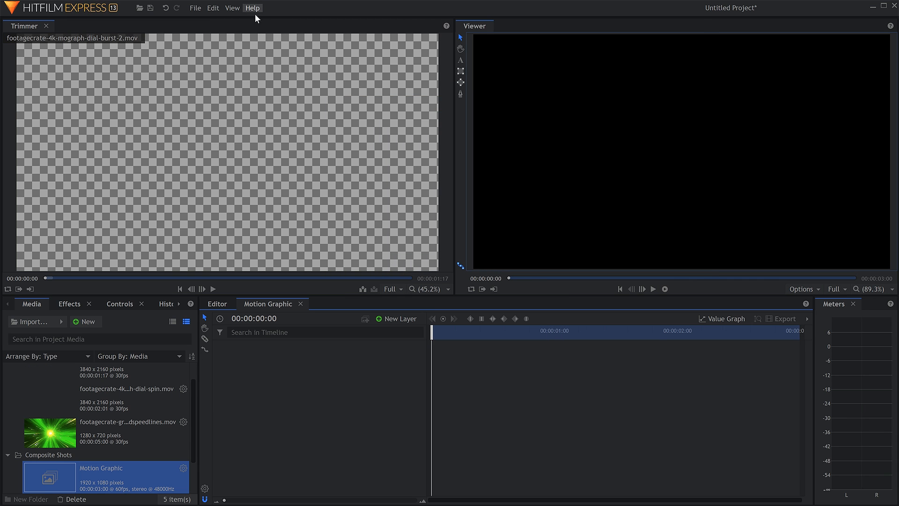
Switch to the Compositing workspace
click(233, 9)
mouse_move(263, 75)
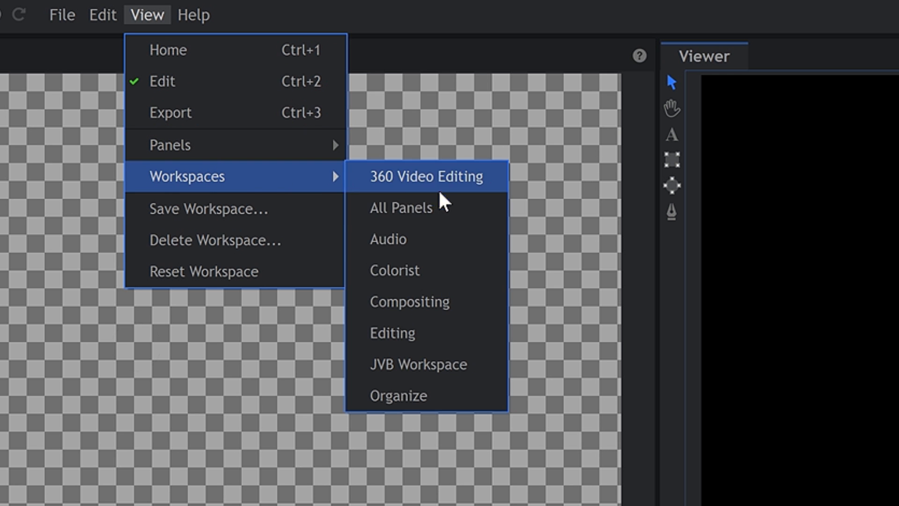
click(461, 308)
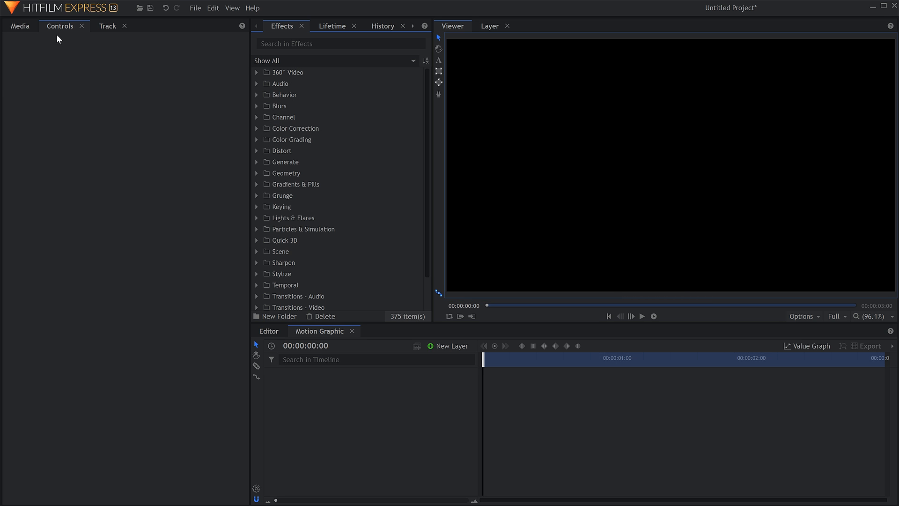
Add footagecrate-greenoutwardspeedlines.mov to the Motion Graphic timeline, play it, and return the playhead to the start
click(32, 26)
click(189, 188)
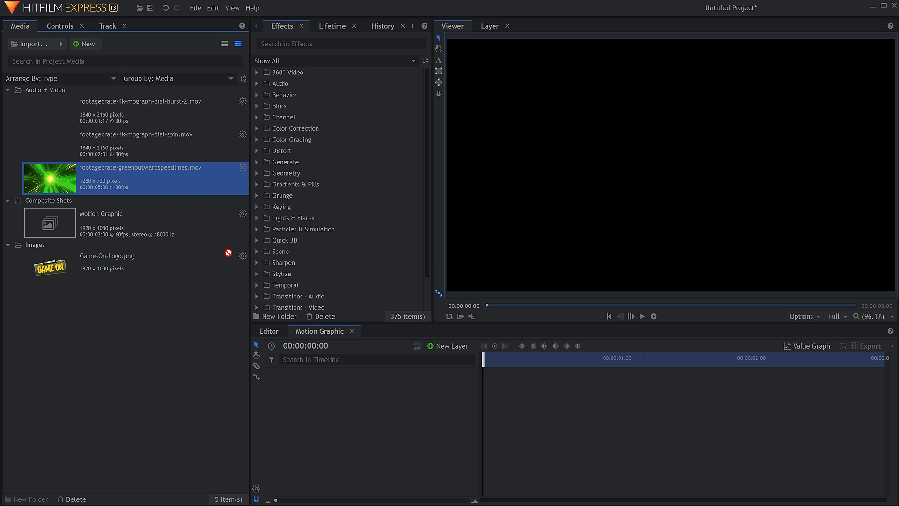
drag(228, 253, 362, 379)
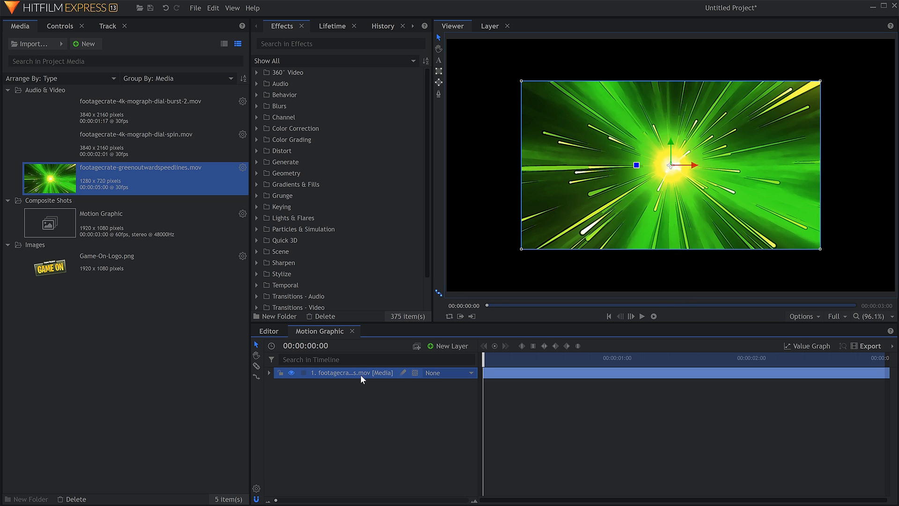
click(640, 317)
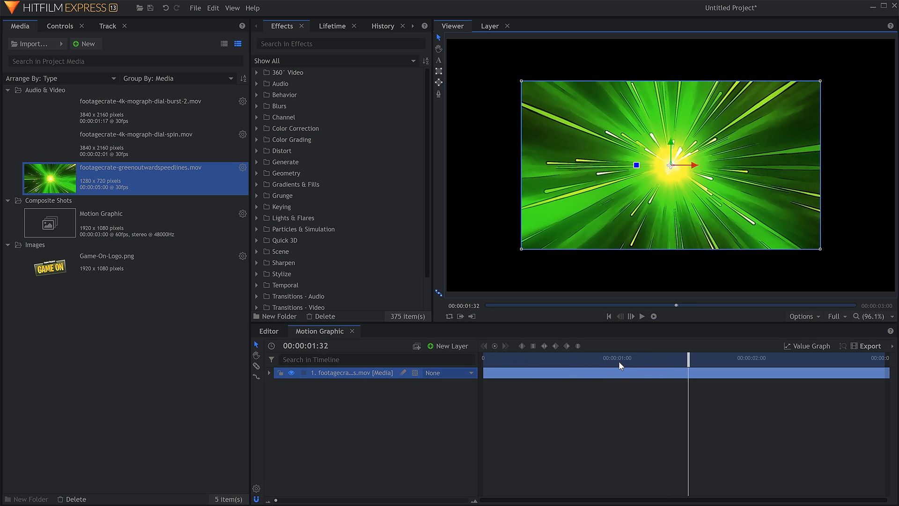
drag(620, 361, 473, 354)
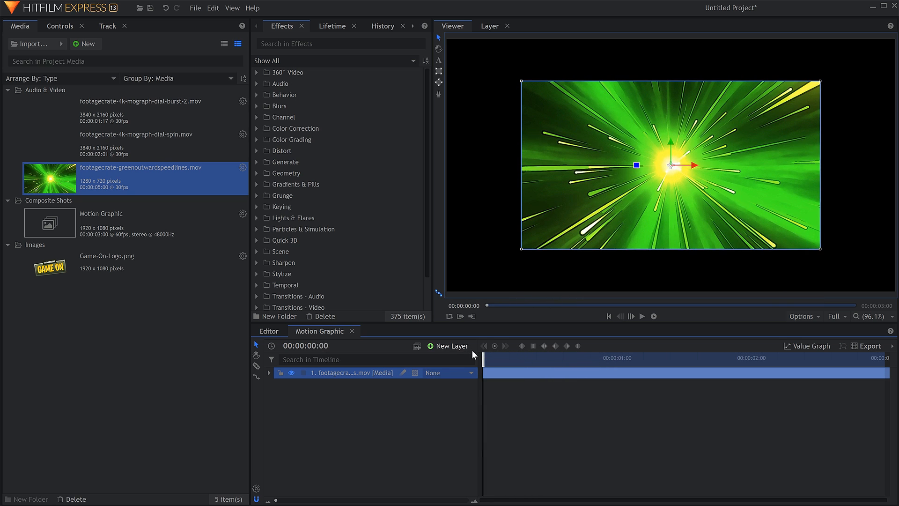
Transform the speed lines layer to fit the full composite shot frame
right_click(381, 372)
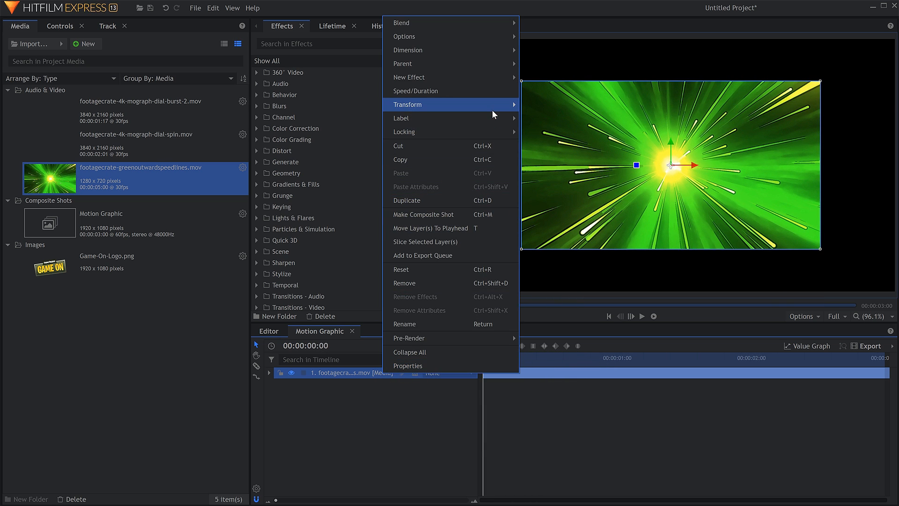
mouse_move(497, 108)
click(530, 105)
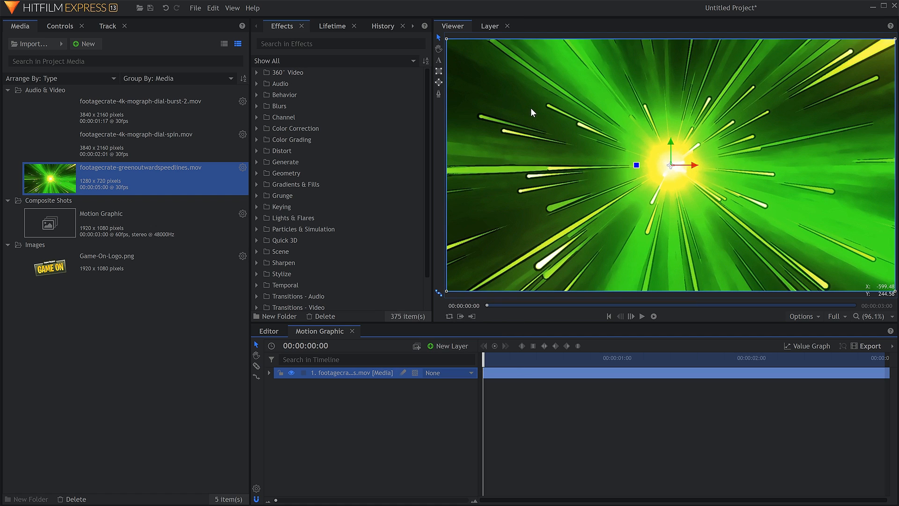
Find the Zoom Blur effect by searching for "zoom" and apply it to the speed lines layer
click(262, 43)
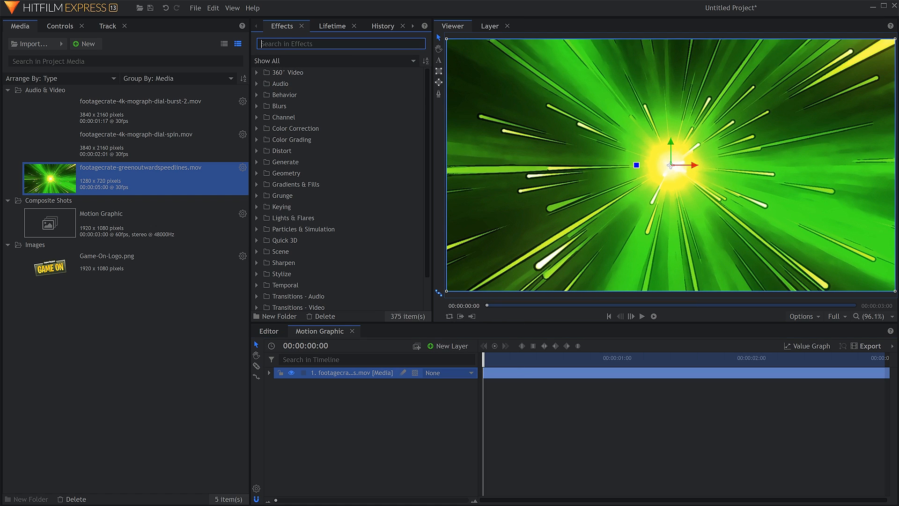
text(zoom)
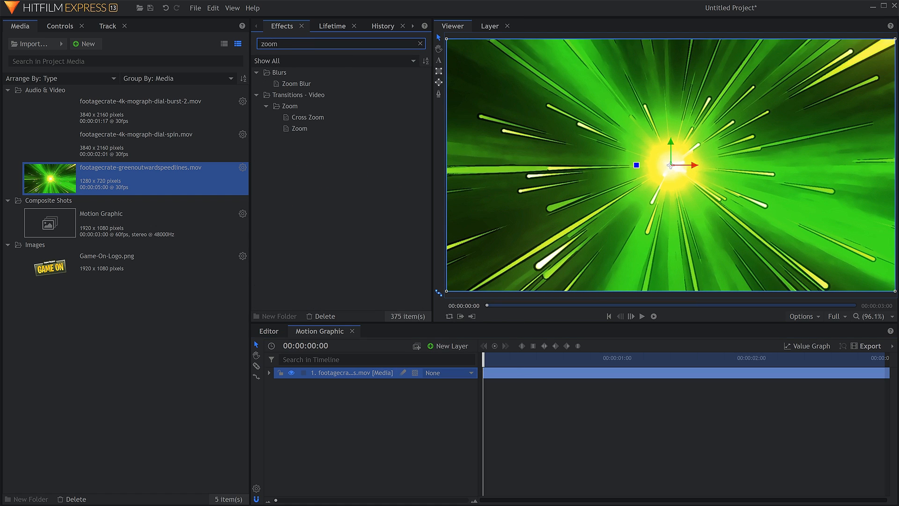
drag(309, 83, 345, 127)
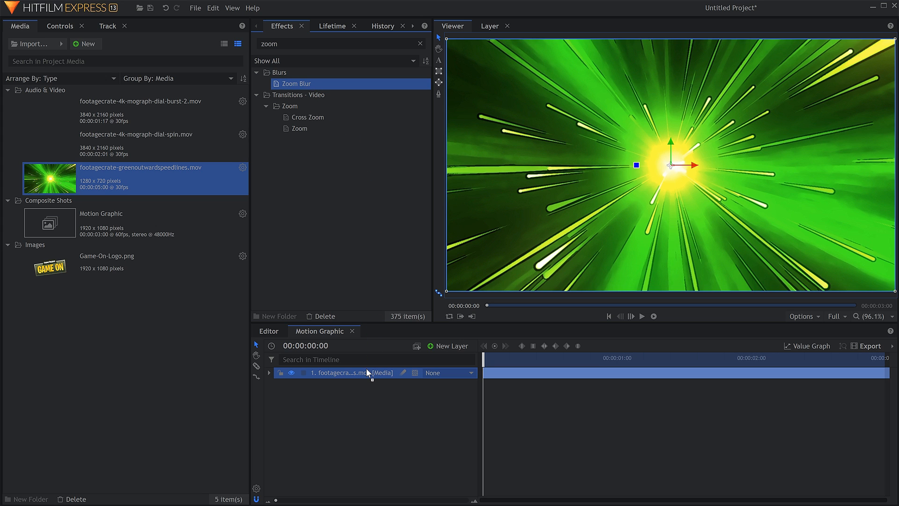
drag(367, 369, 366, 370)
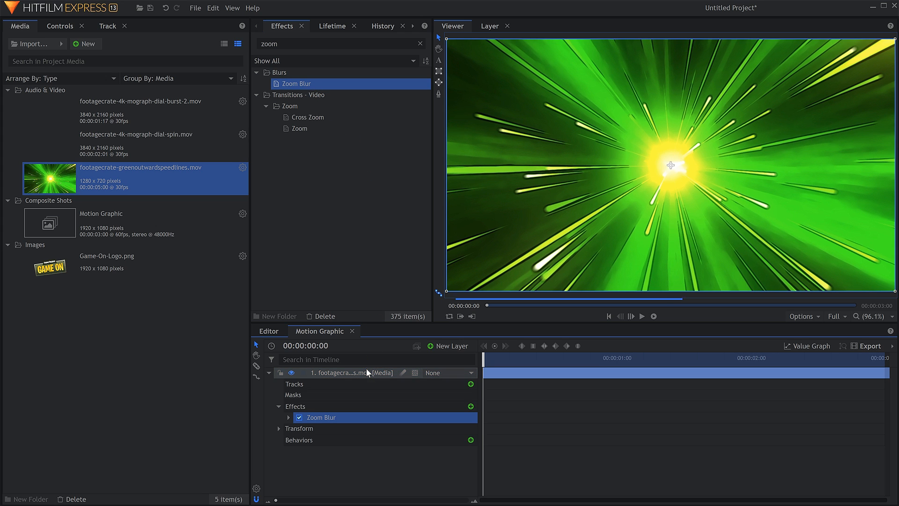
Set the Zoom Blur strength to -100 and toggle the effect off and on to compare the result
click(57, 26)
click(17, 120)
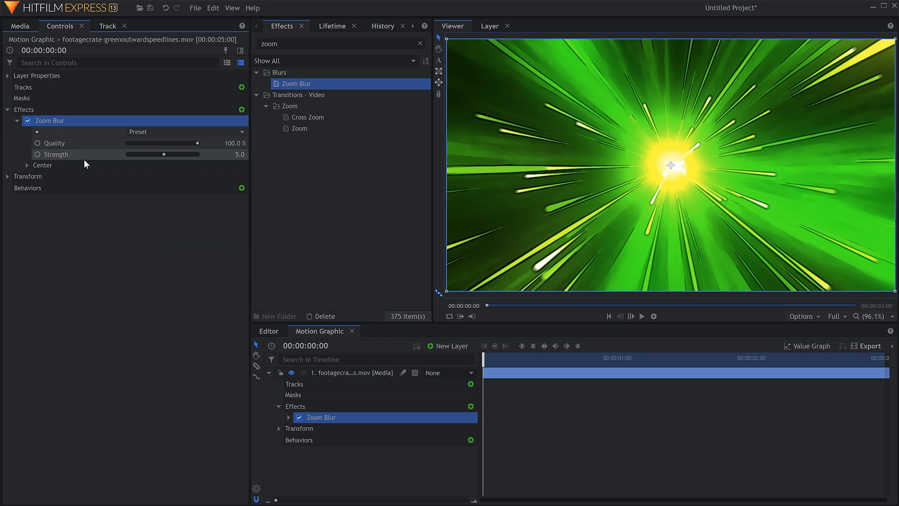
drag(164, 154, 108, 155)
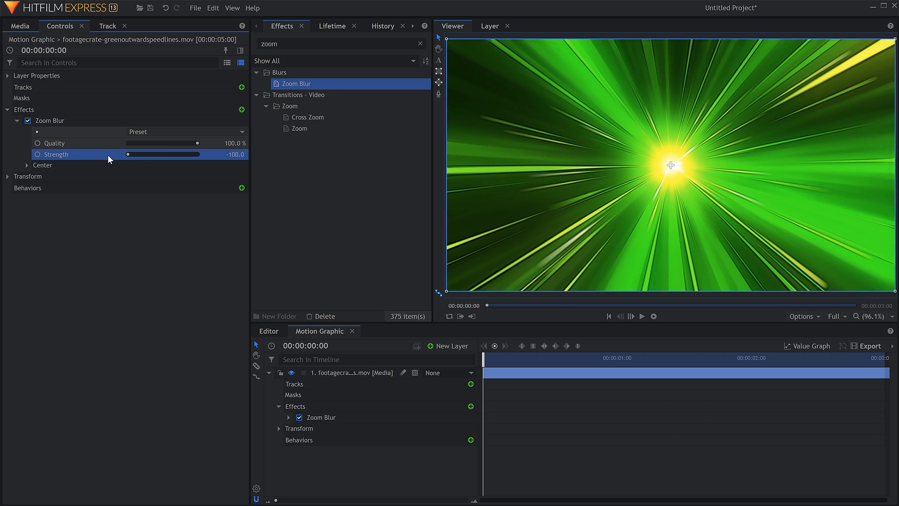
click(27, 121)
click(27, 121)
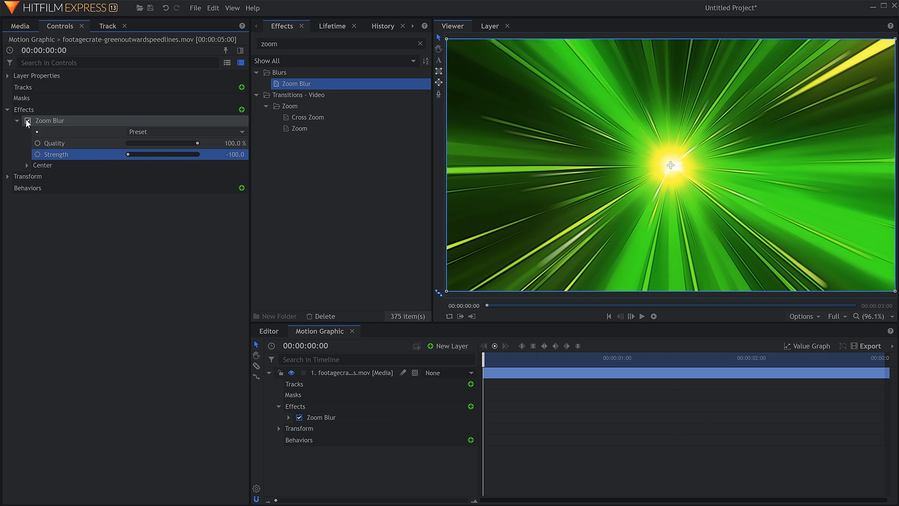
click(75, 222)
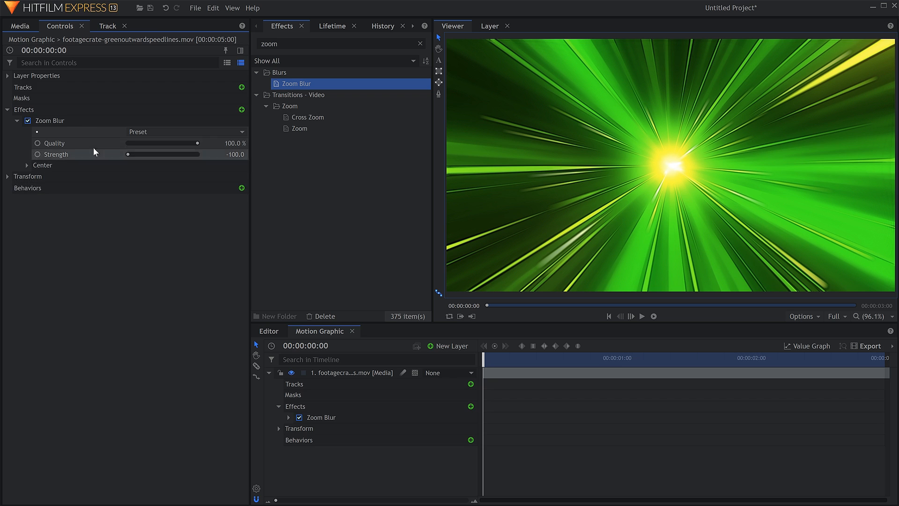
Add Game-On-Logo.png as a layer above the speed lines and collapse the speed lines layer
click(20, 26)
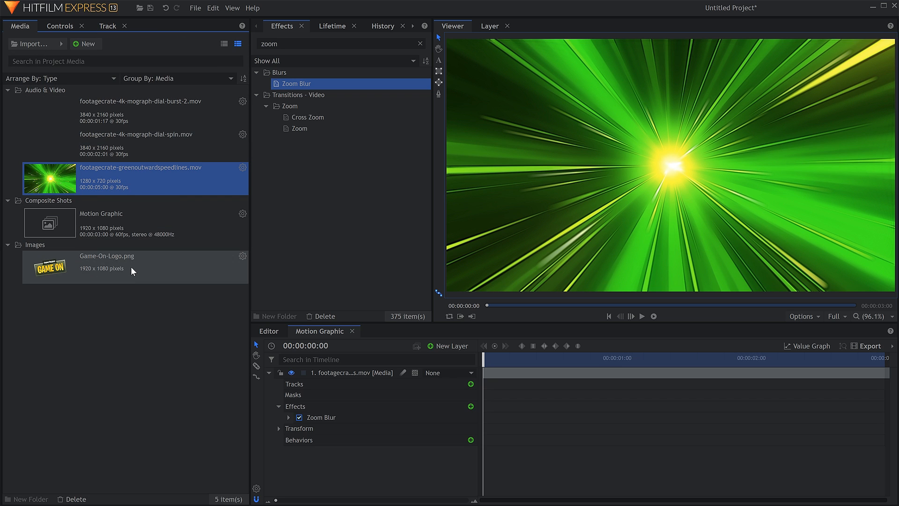
drag(131, 266, 153, 289)
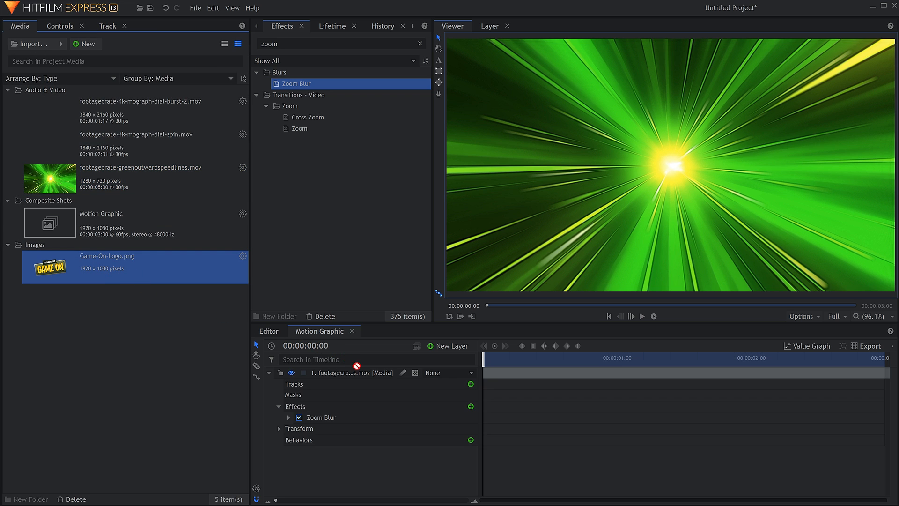
drag(357, 365, 357, 371)
click(270, 384)
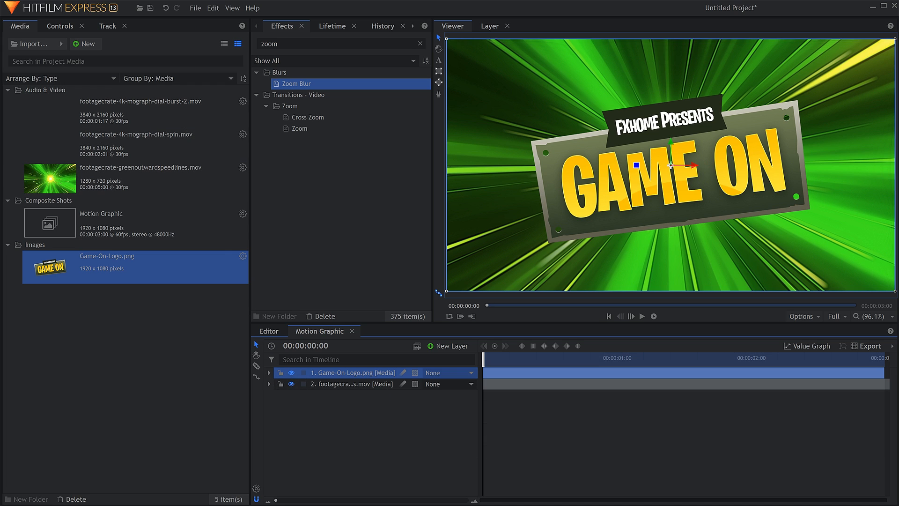
Enable keyframing on the logo layer's Scale and set it to 0% at the start of the shot
click(67, 26)
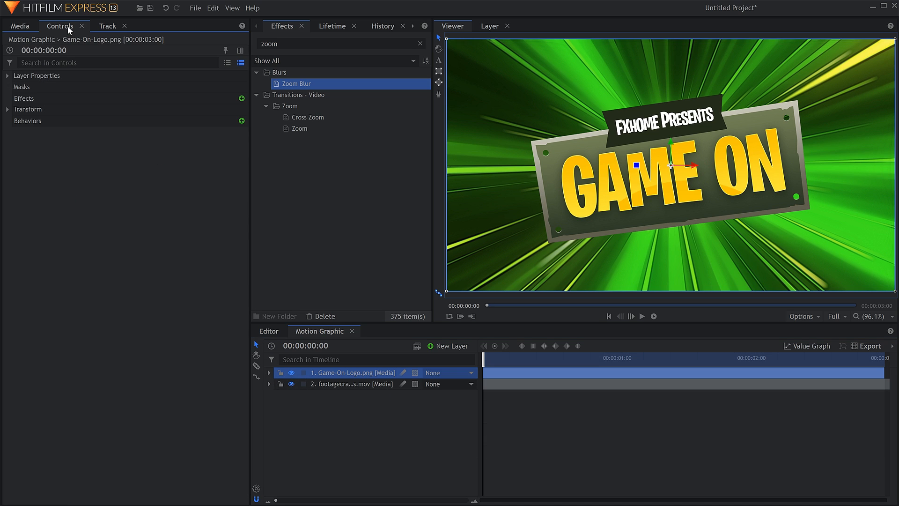
click(9, 111)
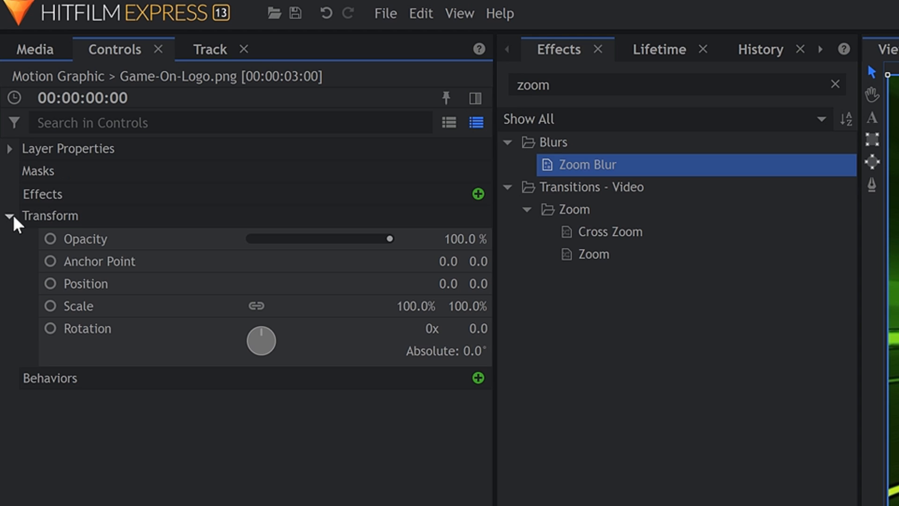
click(49, 306)
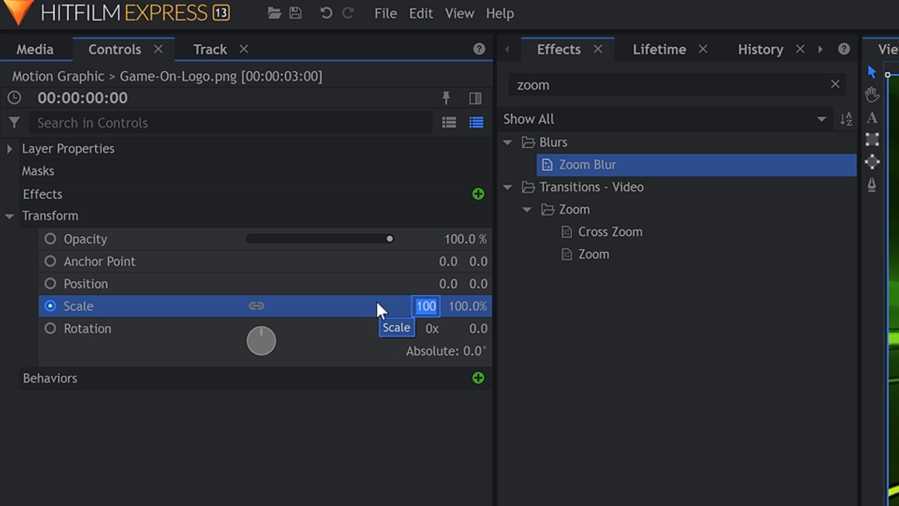
text(0)
key(Return)
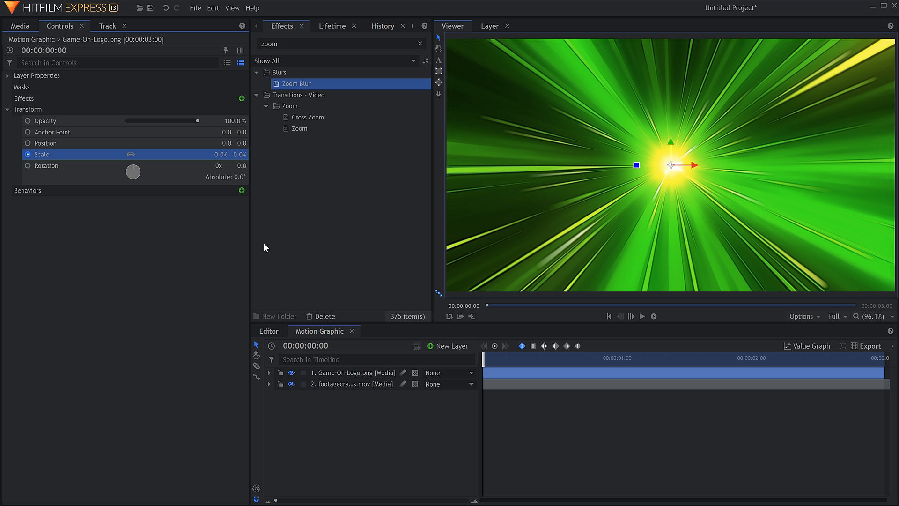
Add a Scale keyframe of 100% to the logo layer at 00:00:00:20
drag(483, 360, 528, 359)
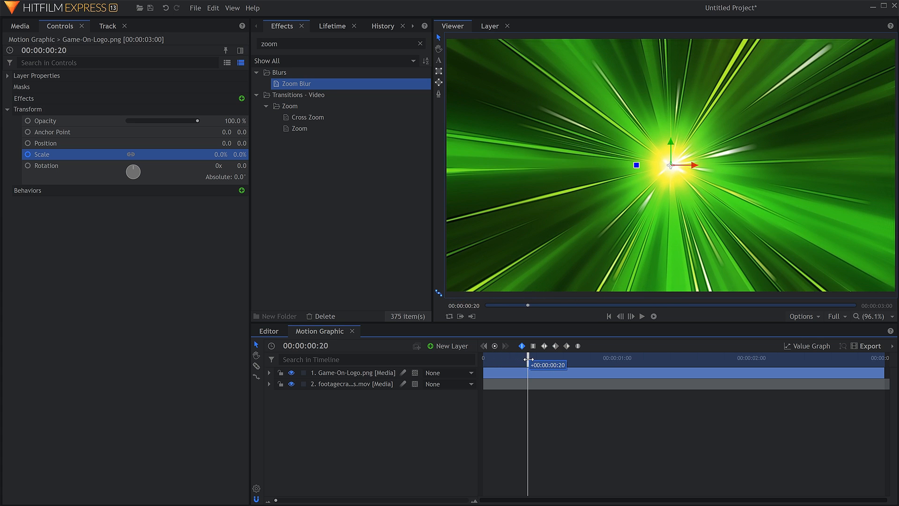
click(222, 154)
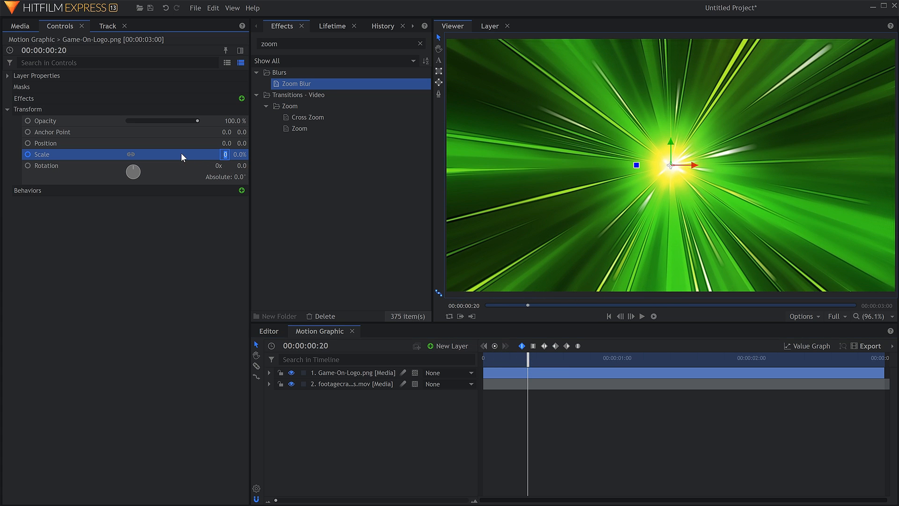
text(100)
key(Return)
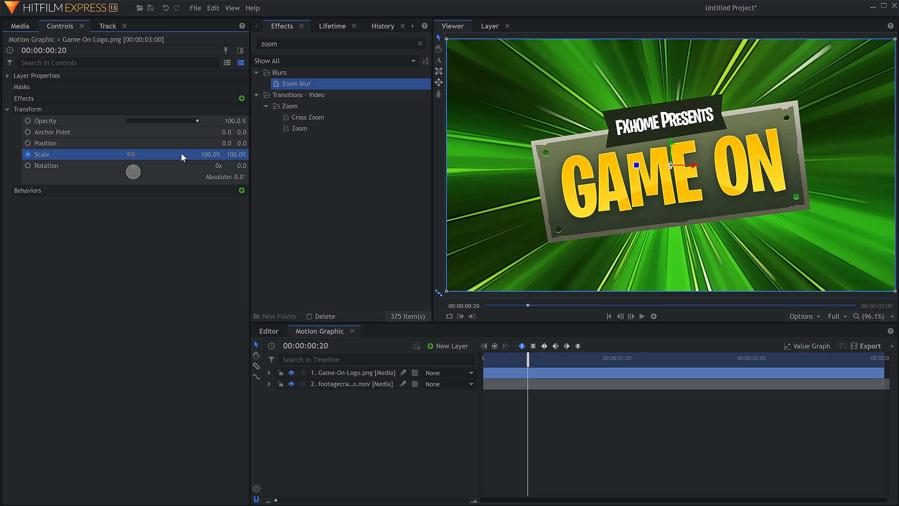
Play the logo's scale animation, turn on playback looping, and play it again from the start
click(482, 404)
key(space)
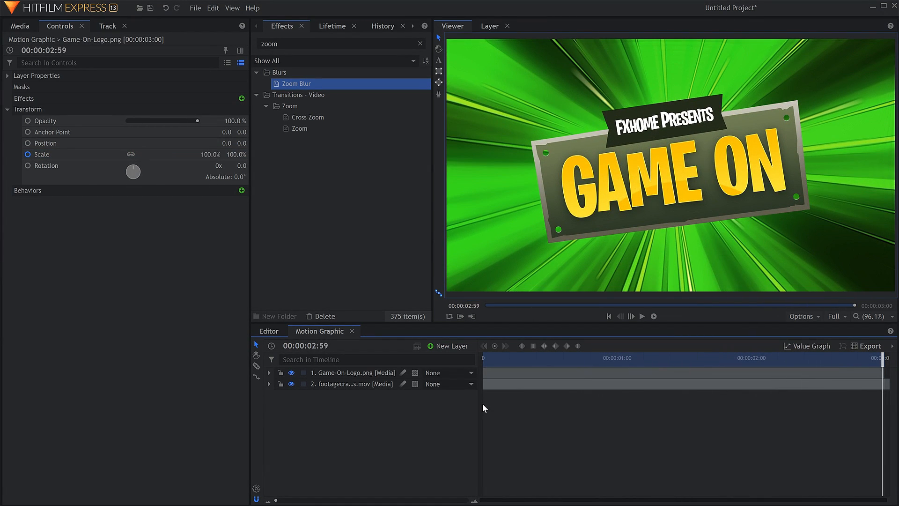
key(Home)
click(451, 316)
click(498, 411)
key(space)
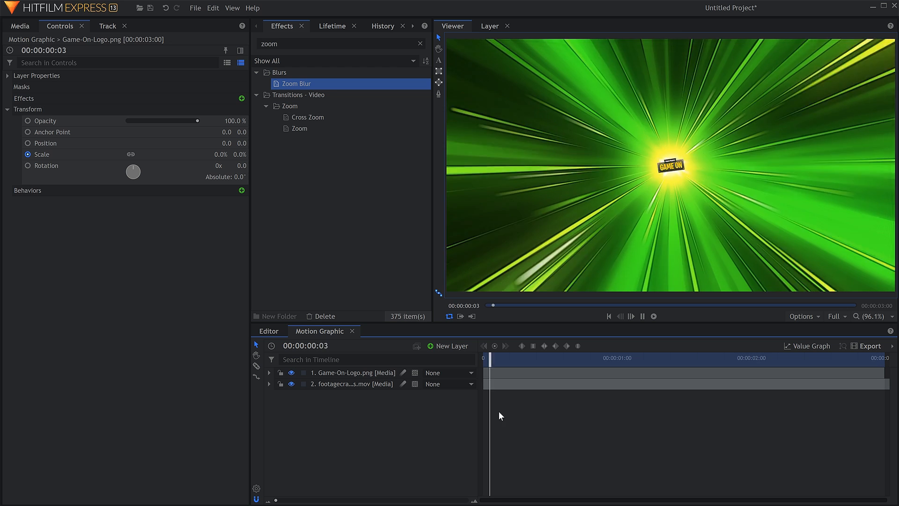
key(space)
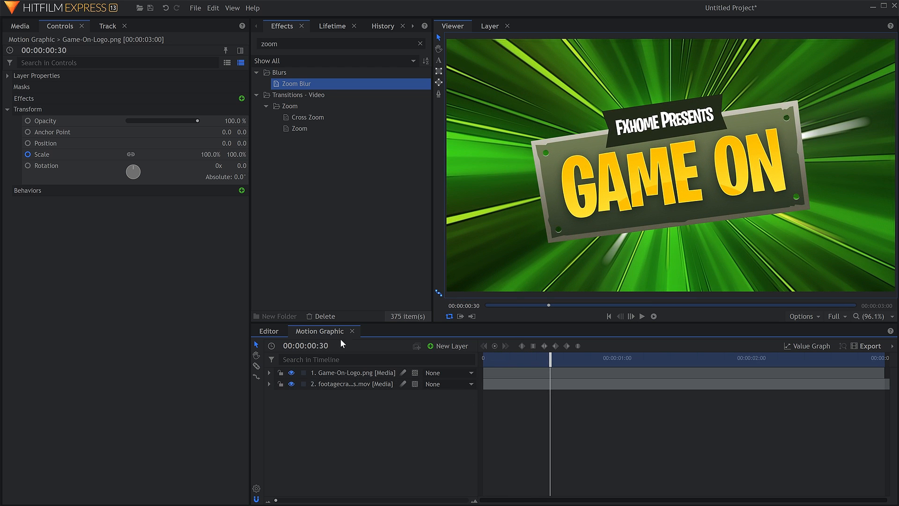
Try a slower logo growth by moving the second Scale keyframe to about 1.3 seconds, play it, and return the keyframe to 00:00:00:20
click(94, 154)
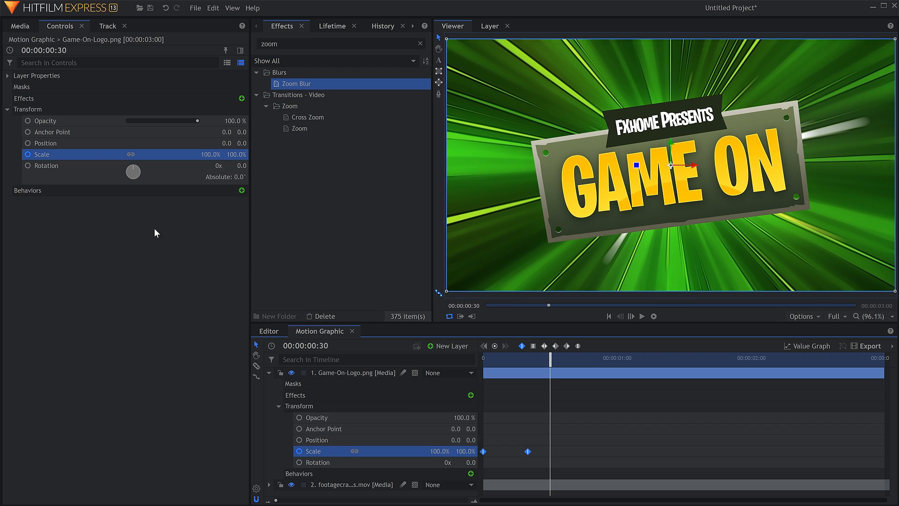
drag(529, 451, 661, 464)
click(667, 451)
key(Home)
key(space)
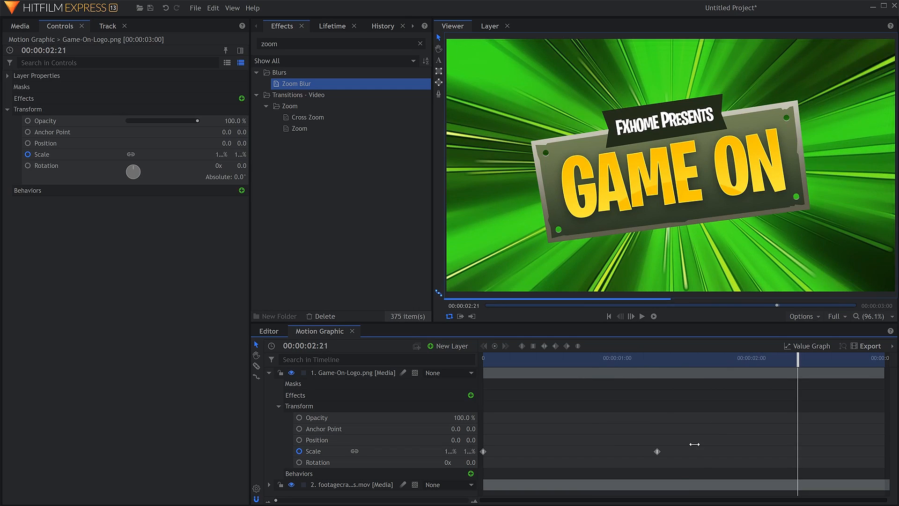
drag(657, 451, 527, 452)
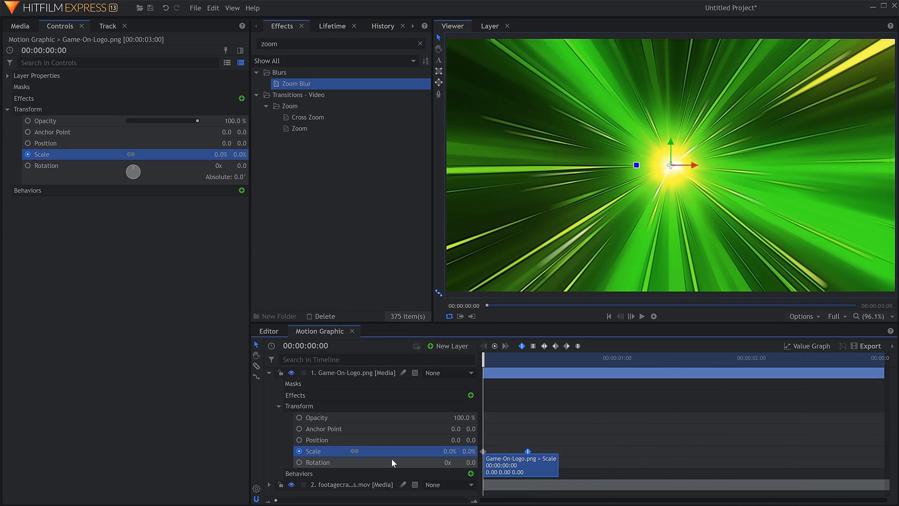
Keyframe the logo layer's Rotation from zero at the shot's start to one full turn (1x) at 00:00:00:20
click(299, 463)
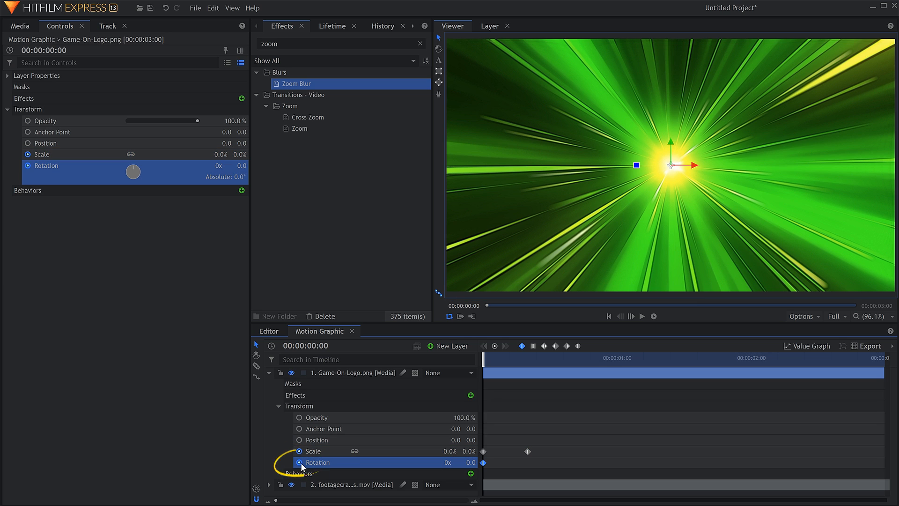
click(527, 451)
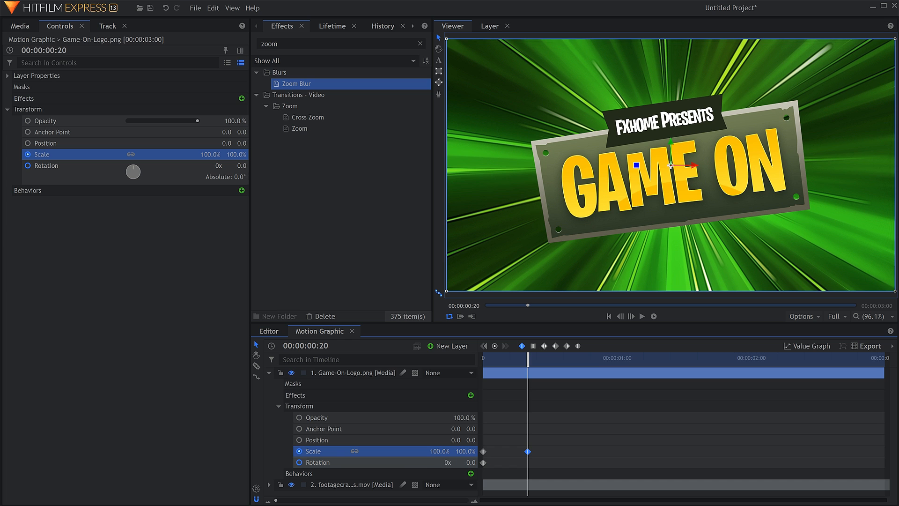
text(1)
key(Return)
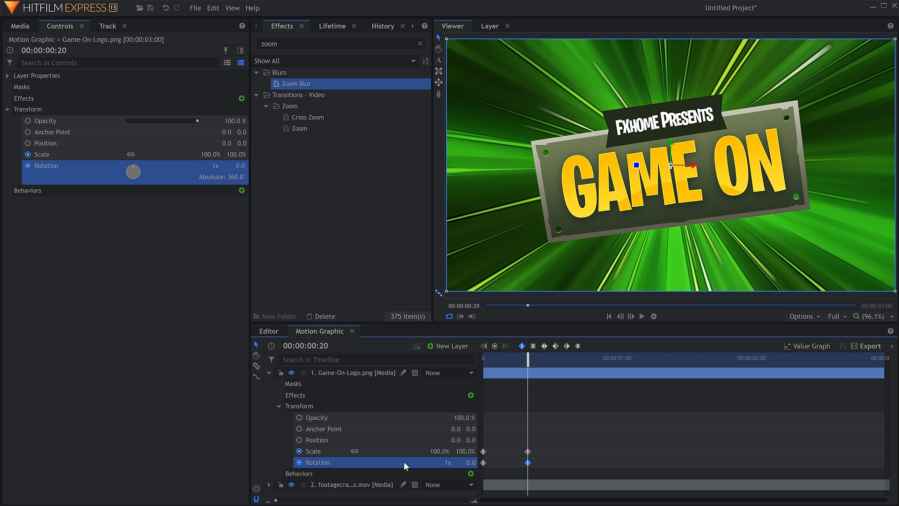
Play the logo's combined scale and spin animation, and replay it from the start
click(543, 445)
key(space)
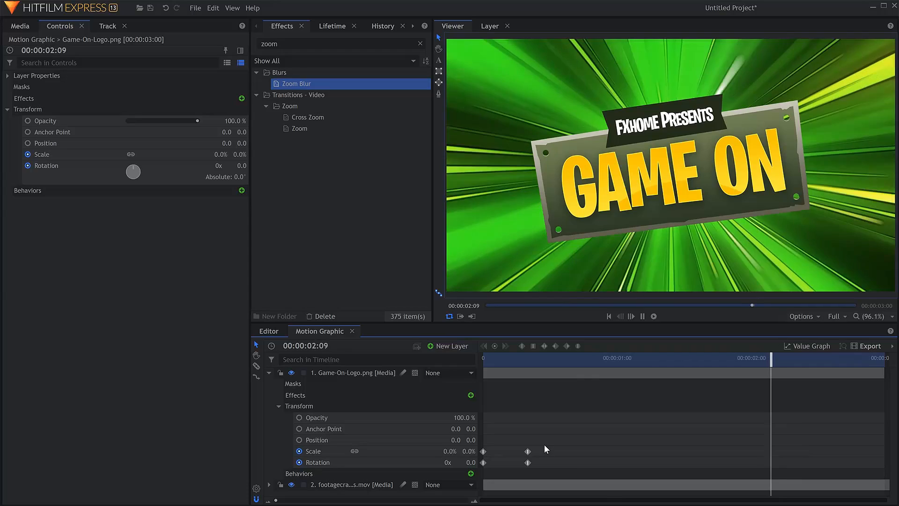
key(space)
key(Home)
key(space)
key(space)
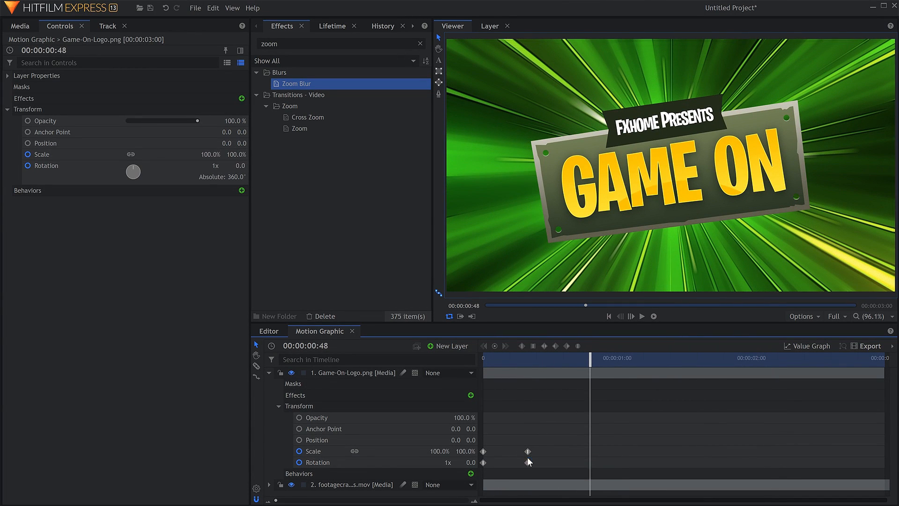
Move the logo's 1x Rotation keyframe to about 00:00:00:24 and add an overshoot keyframe of 1x 10° at 00:00:00:20
click(527, 462)
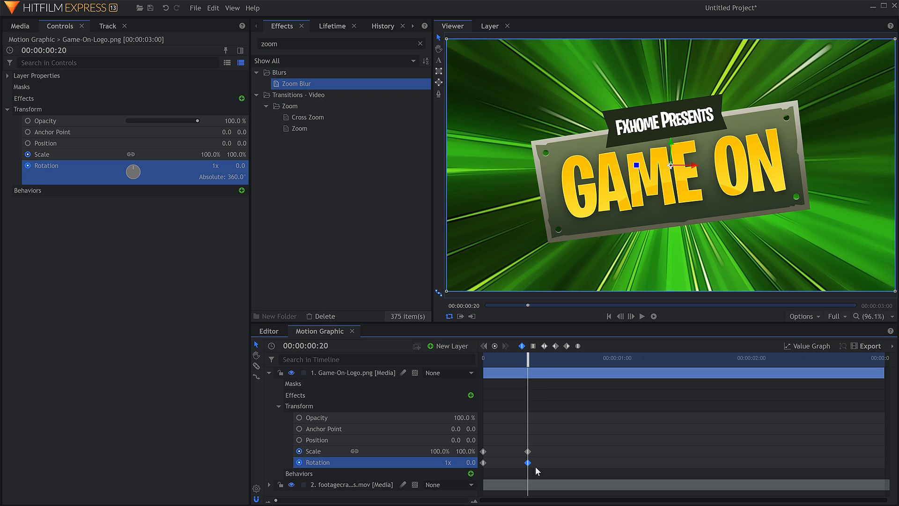
drag(528, 462, 536, 462)
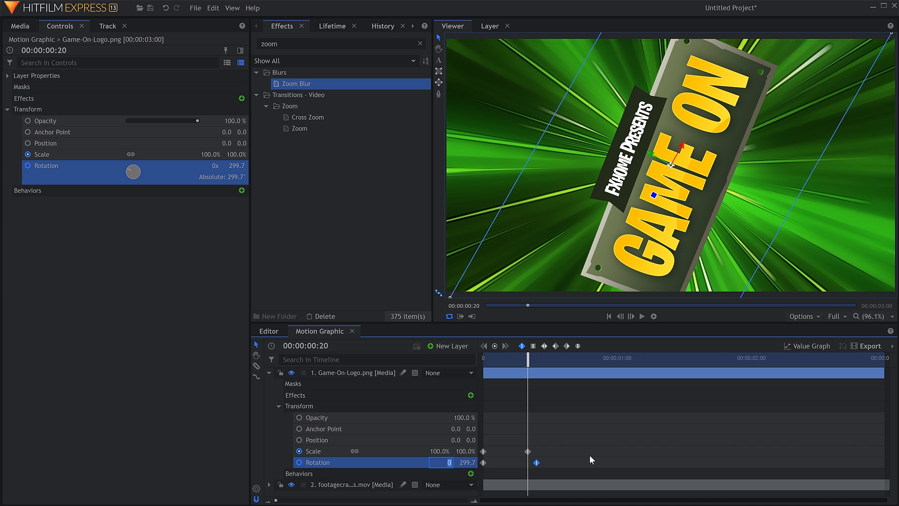
text(1)
key(Tab)
text(10)
key(Return)
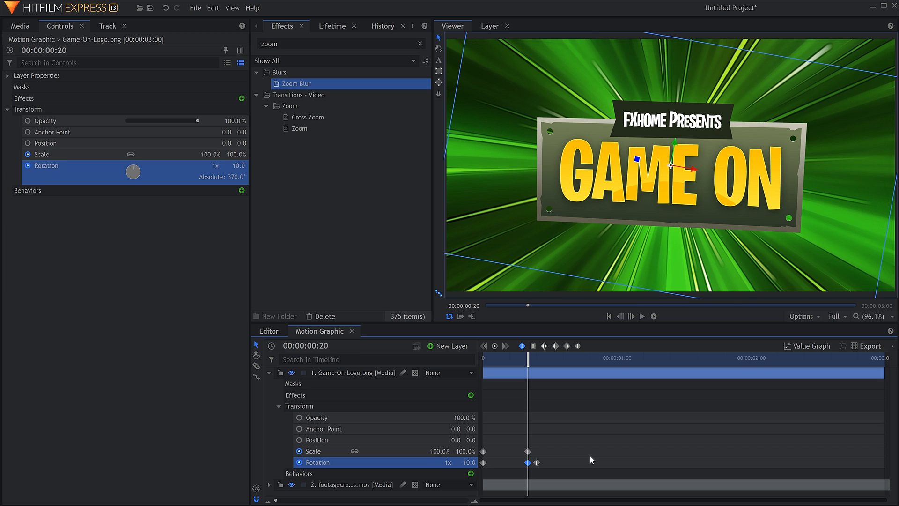
Play the logo's overshooting rotation from the start, collapse the logo layer's properties in the timeline, and replay the animation
click(583, 450)
mouse_move(527, 361)
mouse_down()
mouse_move(520, 363)
mouse_move(531, 364)
mouse_up()
key(Home)
key(space)
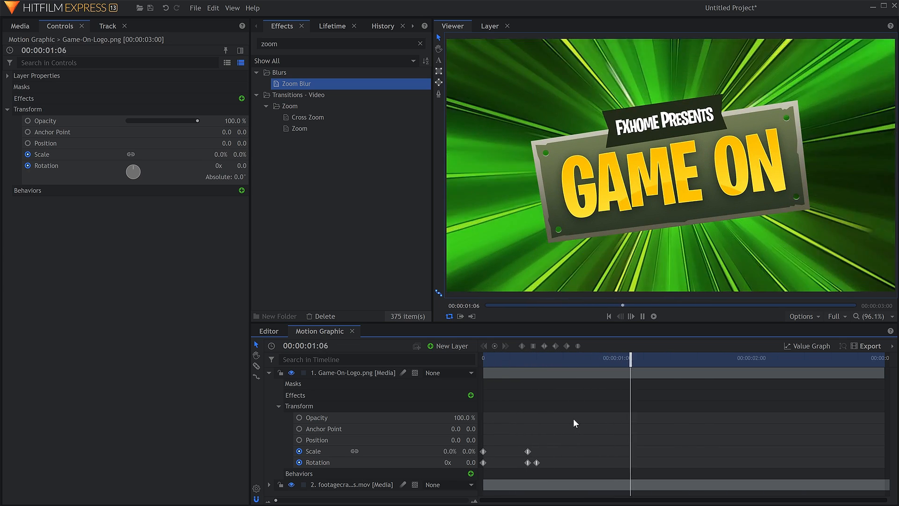
key(space)
key(Home)
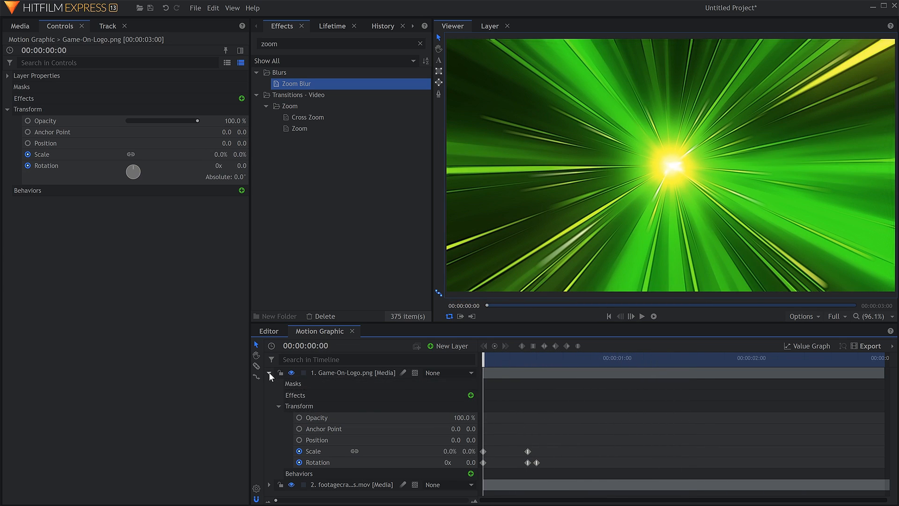
click(269, 373)
key(space)
key(space)
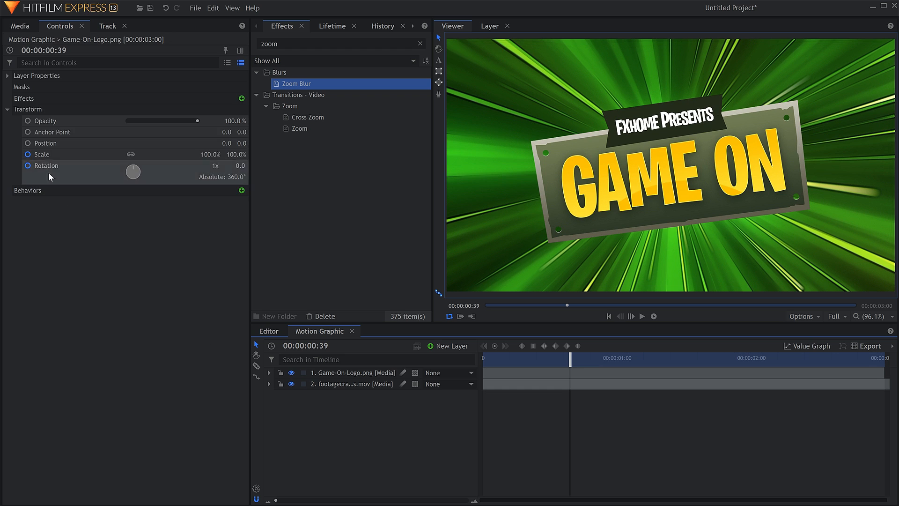
Add footagecrate-4k-mograph-dial-burst-2.mov to the Motion Graphic shot as a layer above the logo
click(20, 26)
click(151, 111)
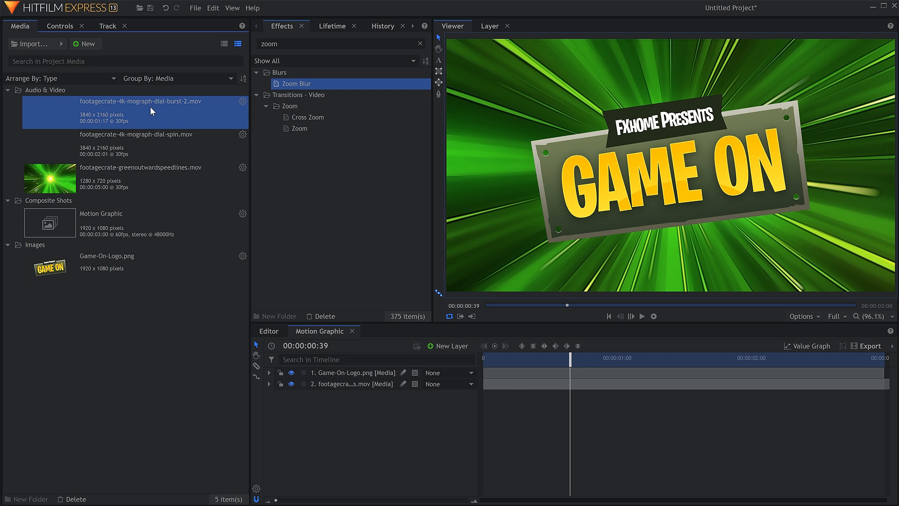
drag(349, 332, 373, 370)
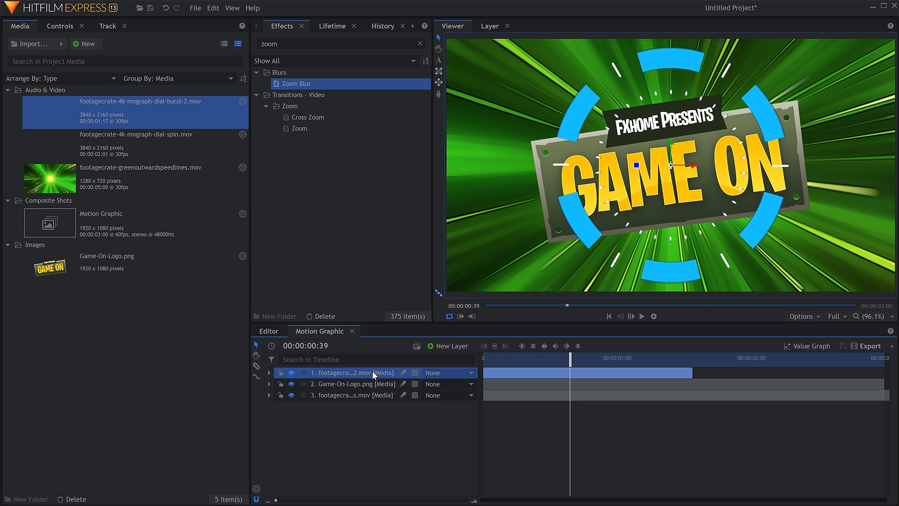
Search the effects for "hue shift" and apply Hue Shift to the dial burst layer
click(323, 44)
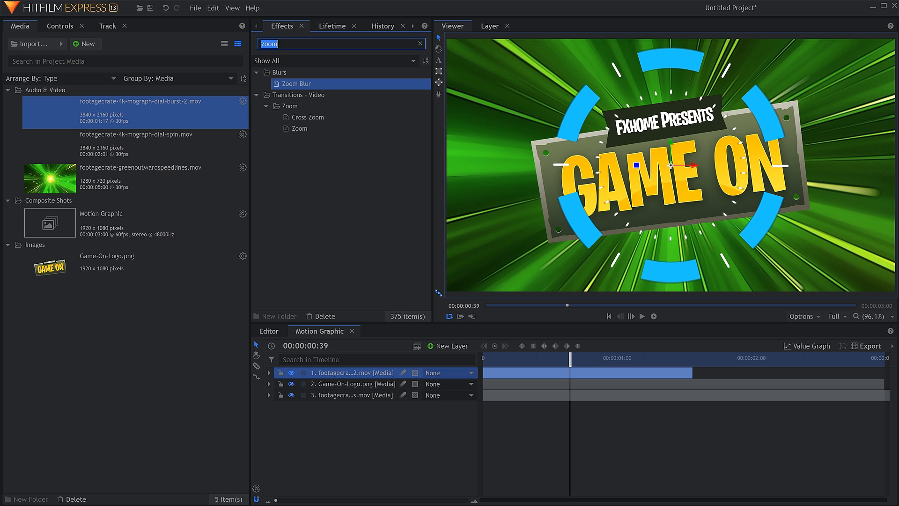
text(hue shift)
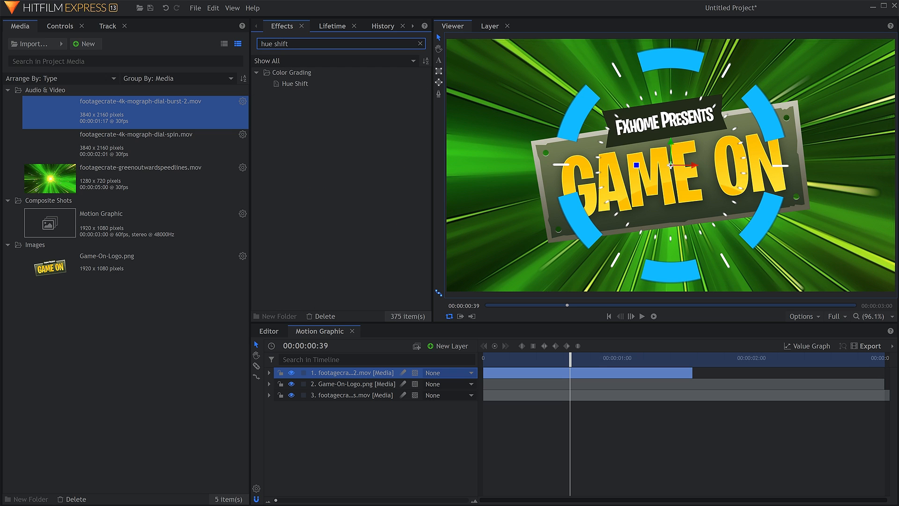
click(317, 85)
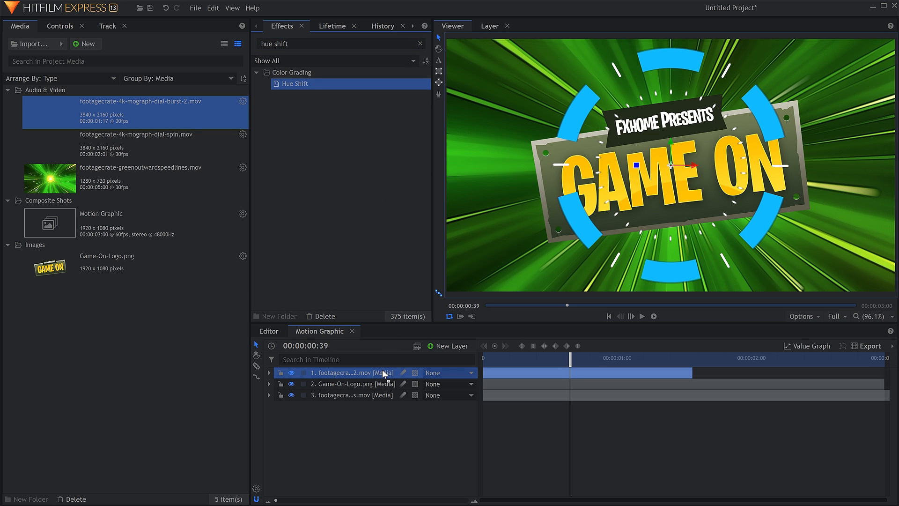
drag(383, 370, 382, 369)
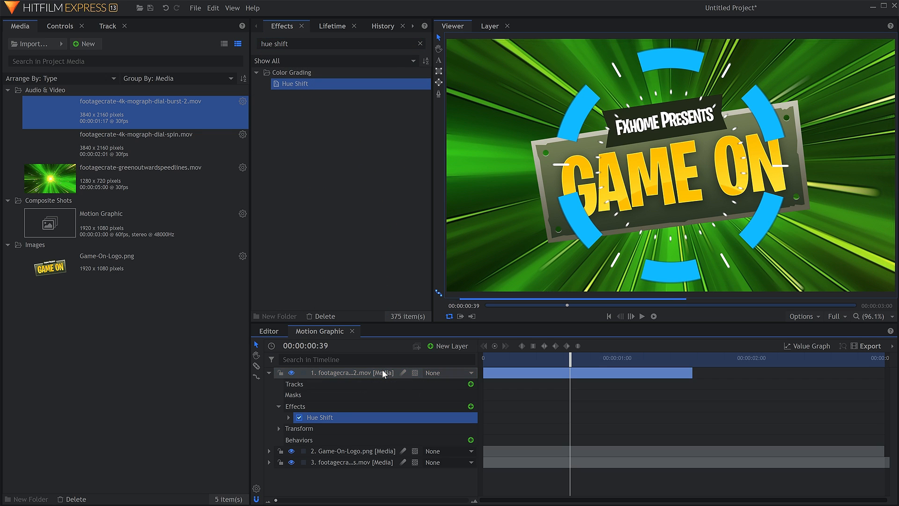
Set the dial burst layer's Hue Shift to 216° and collapse the layer in the timeline
click(60, 27)
click(18, 121)
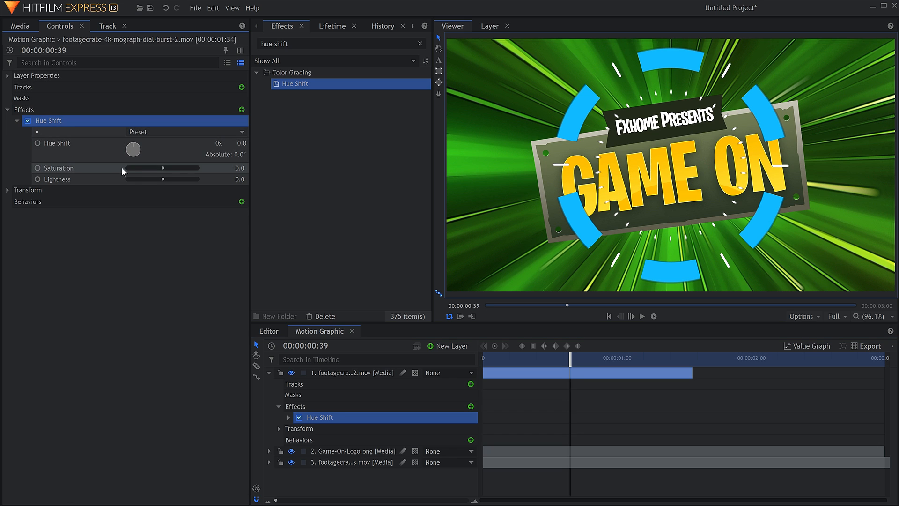
drag(137, 150, 131, 157)
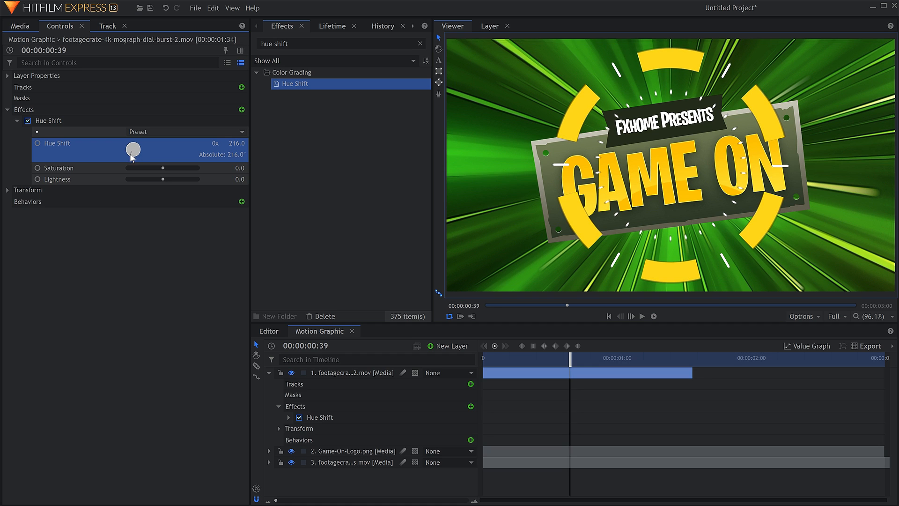
click(217, 380)
click(269, 373)
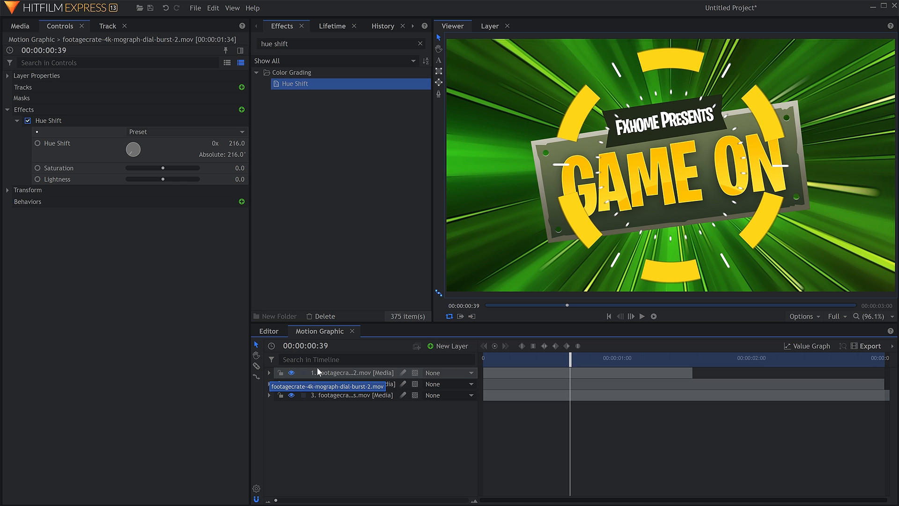
Move the dial burst layer directly beneath the logo layer and play the shot from the start
drag(346, 374, 369, 389)
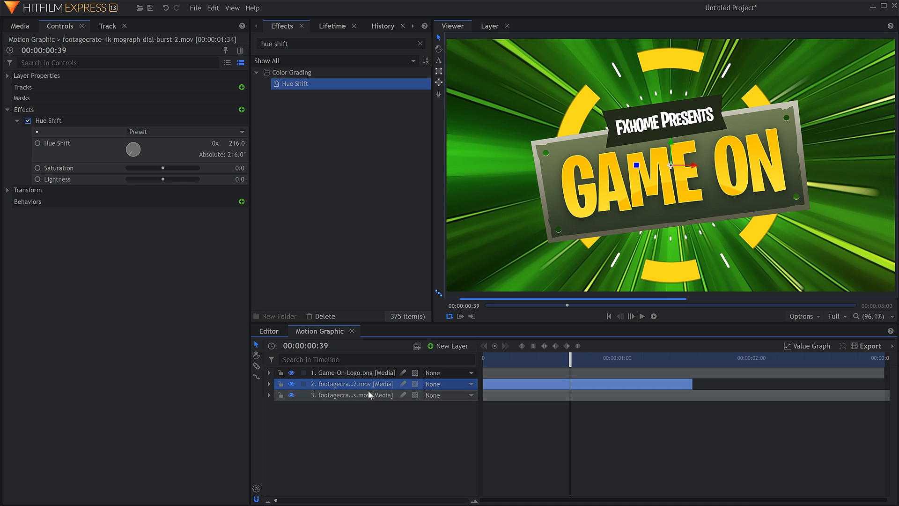
click(385, 426)
key(Home)
key(space)
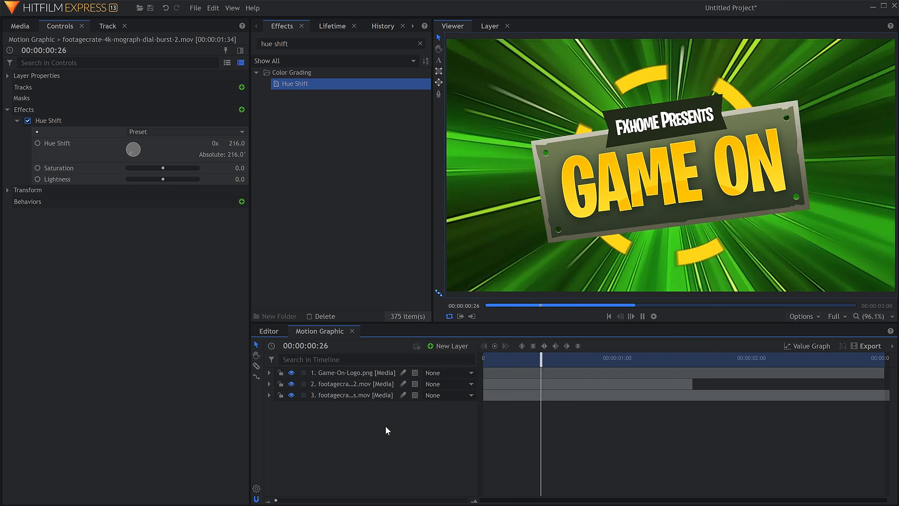
key(space)
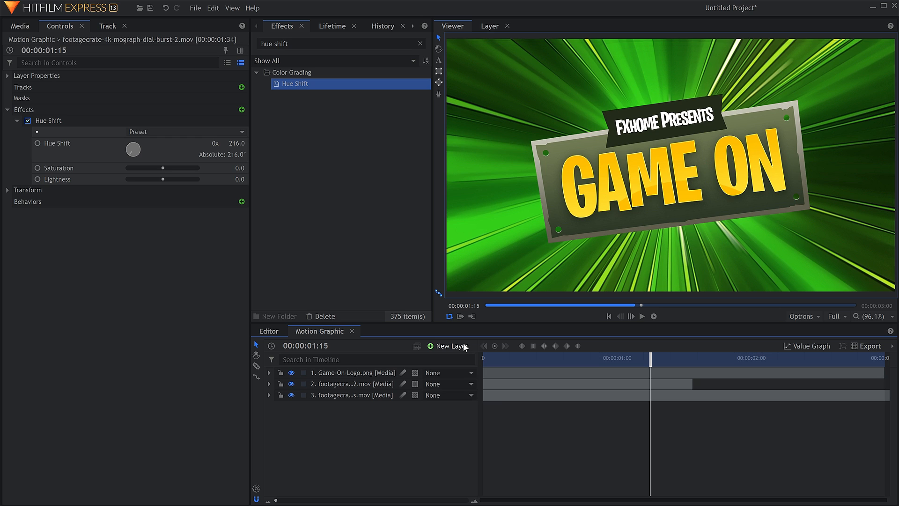
Create a new text layer reading "Creating a motion graphics intro"
click(449, 345)
click(465, 376)
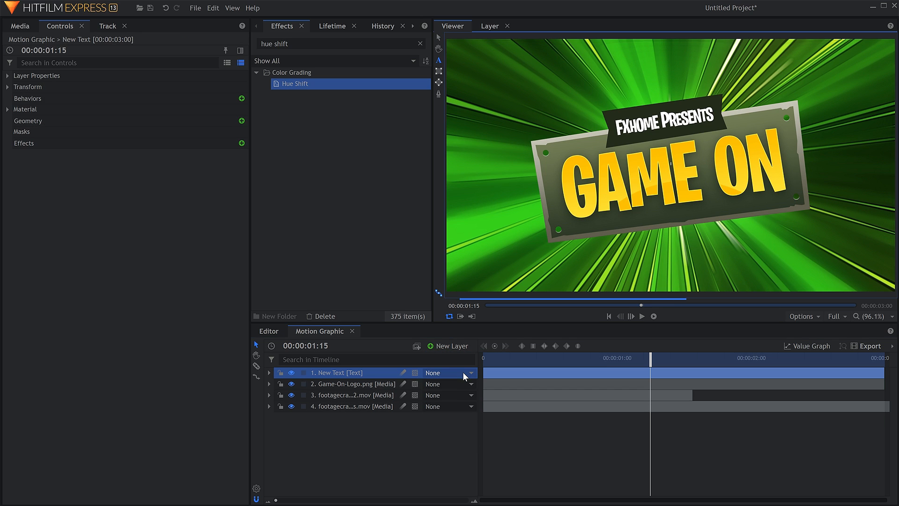
text(Creating a )
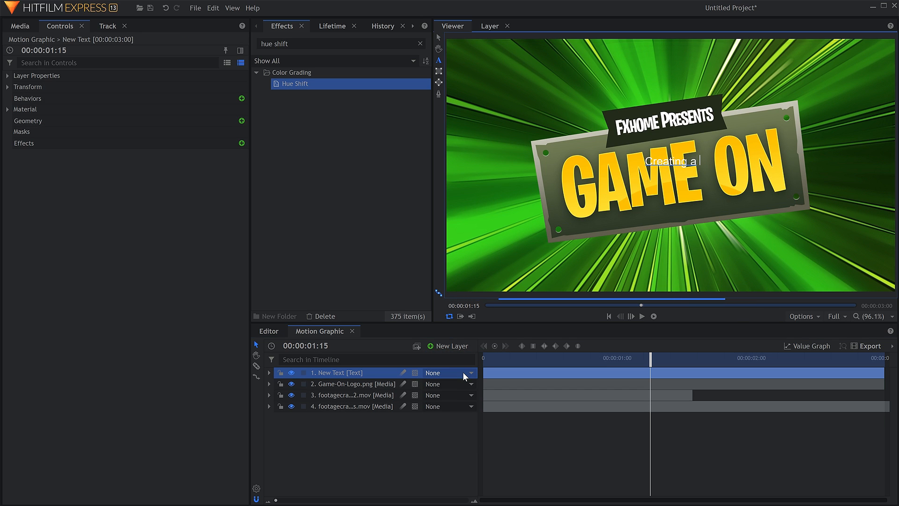
text(motion graphics intro)
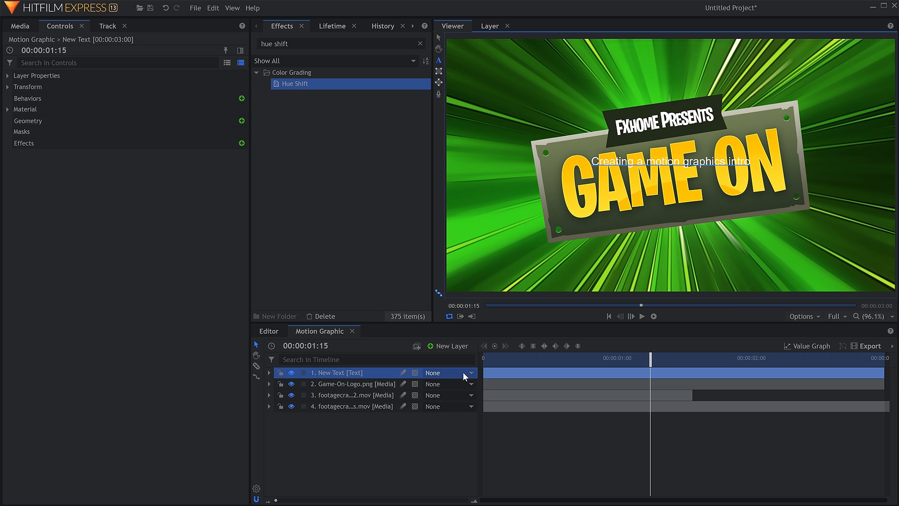
Format the whole tagline in Burbank Big Condensed Bold and enlarge it to size 108
key(ctrl+a)
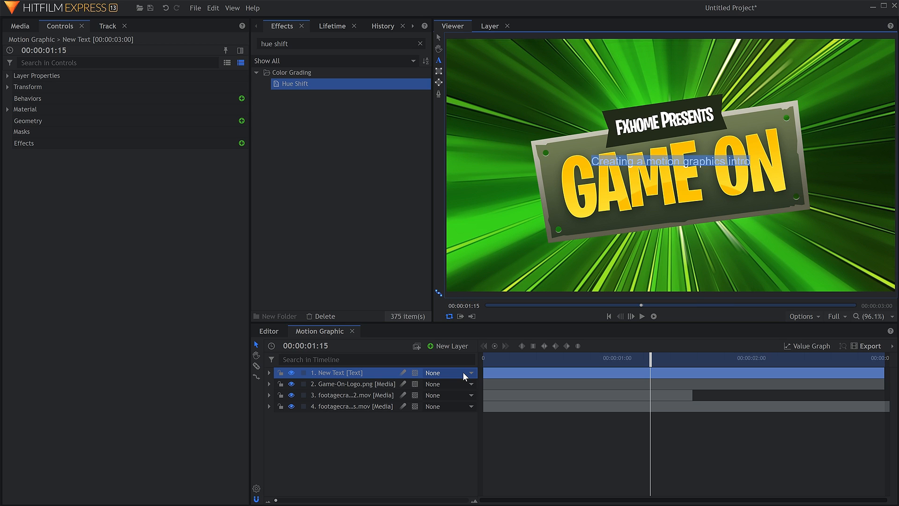
click(411, 28)
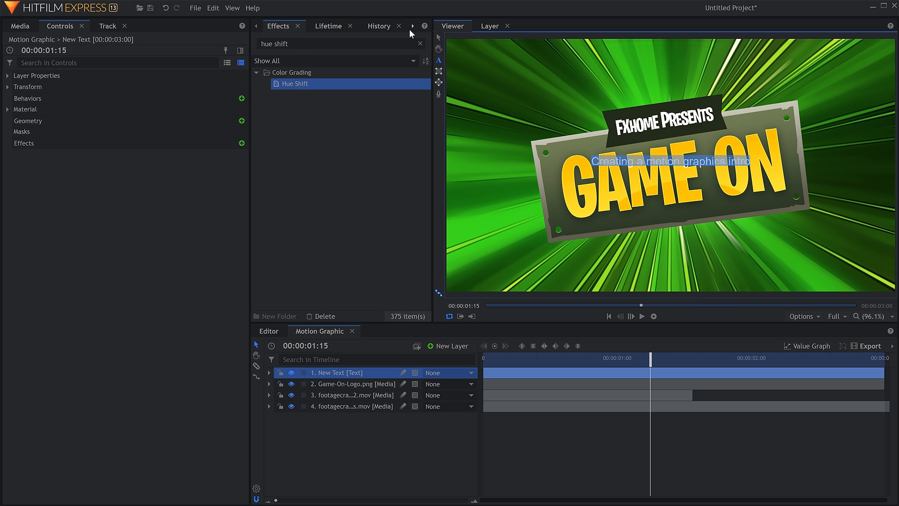
click(412, 29)
click(397, 29)
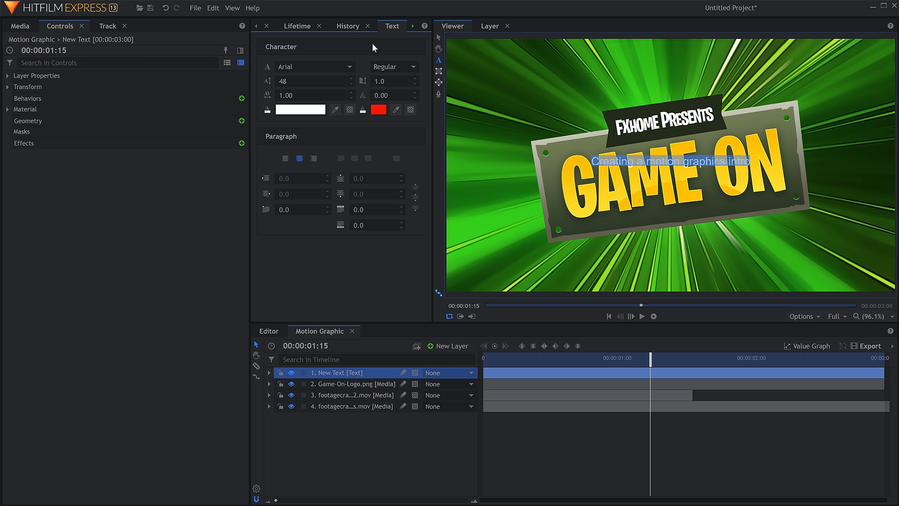
click(314, 66)
scroll(342, 183, down, 10)
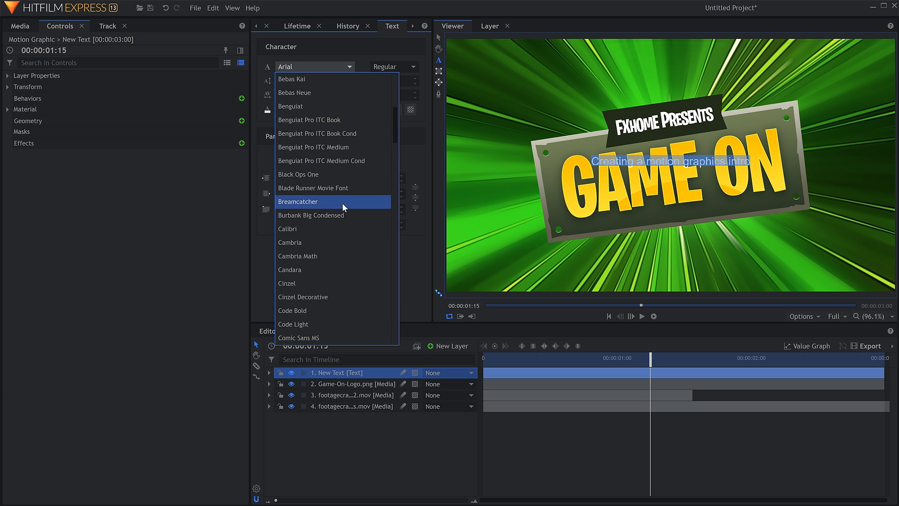
click(344, 213)
mouse_move(309, 85)
mouse_down()
mouse_move(356, 86)
mouse_move(304, 80)
mouse_up()
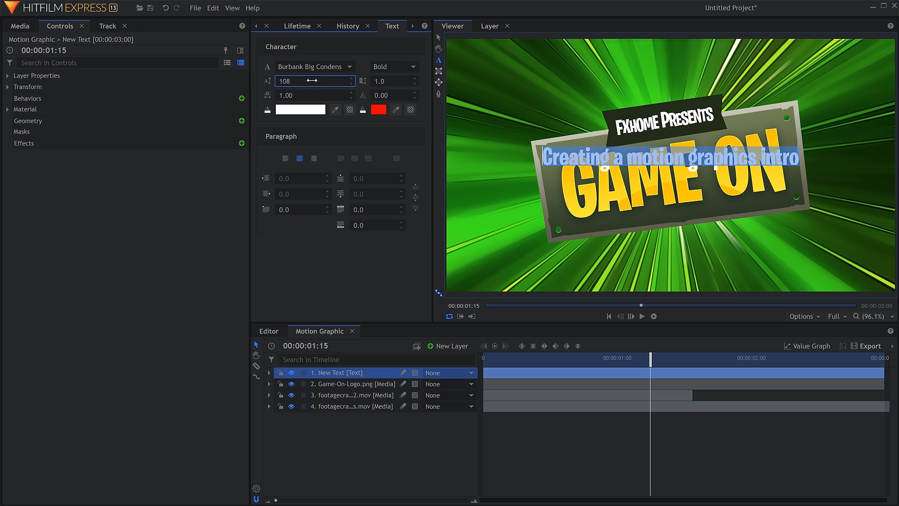
Place the tagline along the Game On sign's lower edge, tilted to match the sign, and reduce its size to 88
click(440, 38)
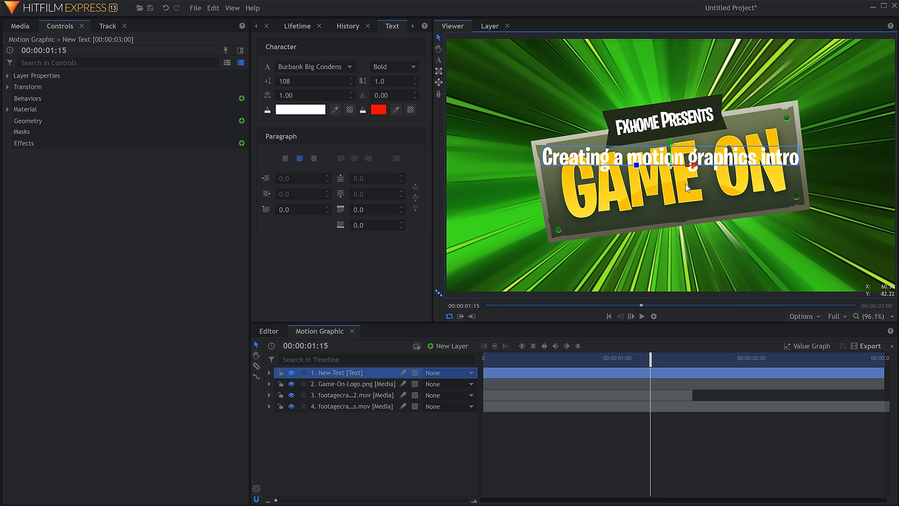
drag(681, 187, 649, 235)
drag(684, 227, 683, 230)
drag(299, 80, 284, 80)
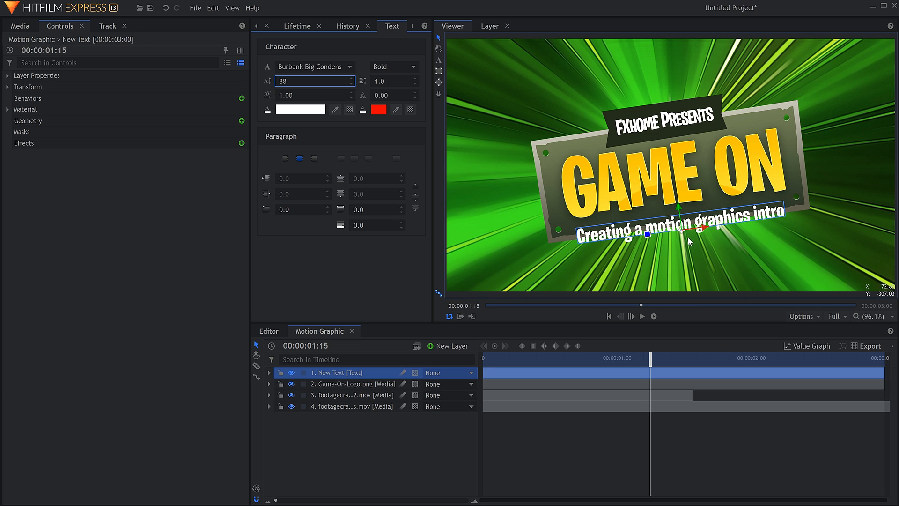
drag(683, 232, 685, 232)
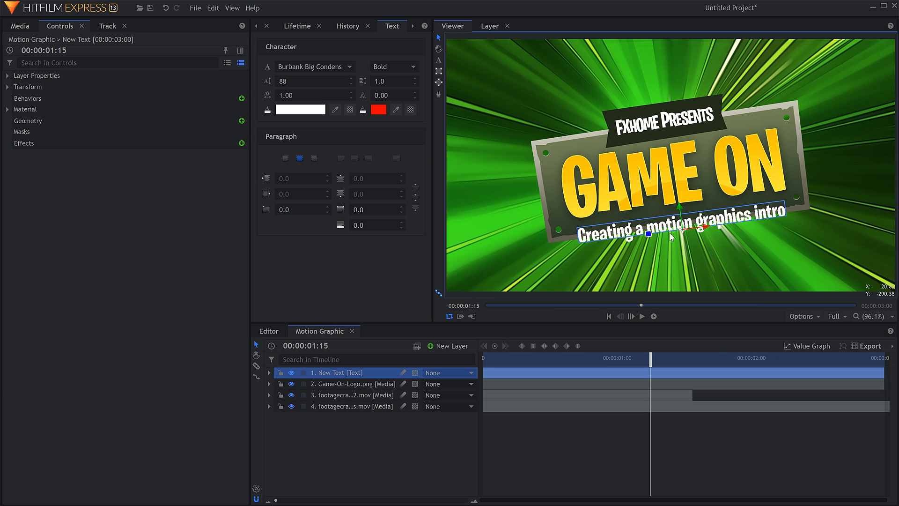
Find the Drop Shadow effect and apply it to the tagline text layer
click(274, 28)
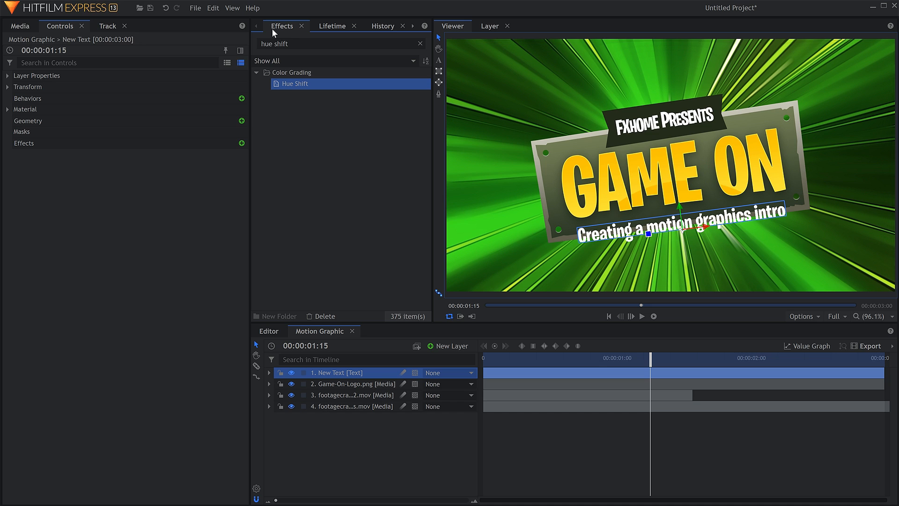
text(drop)
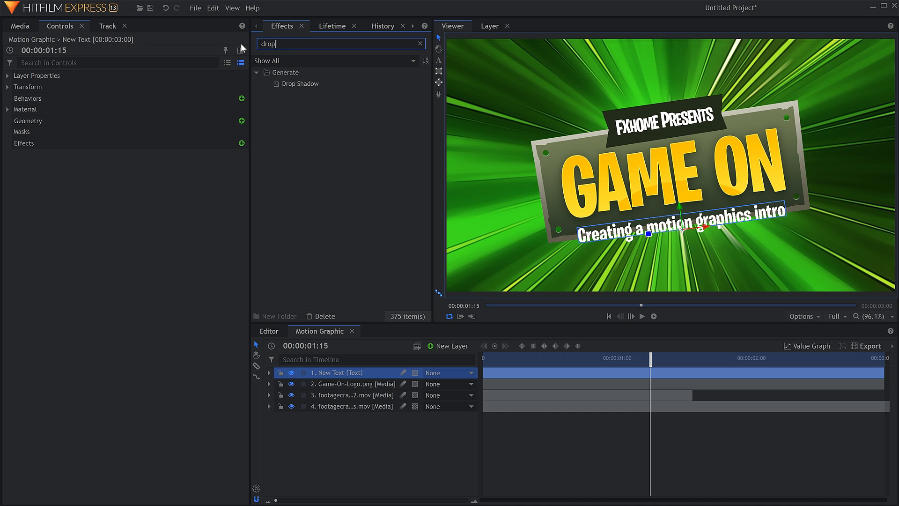
click(292, 85)
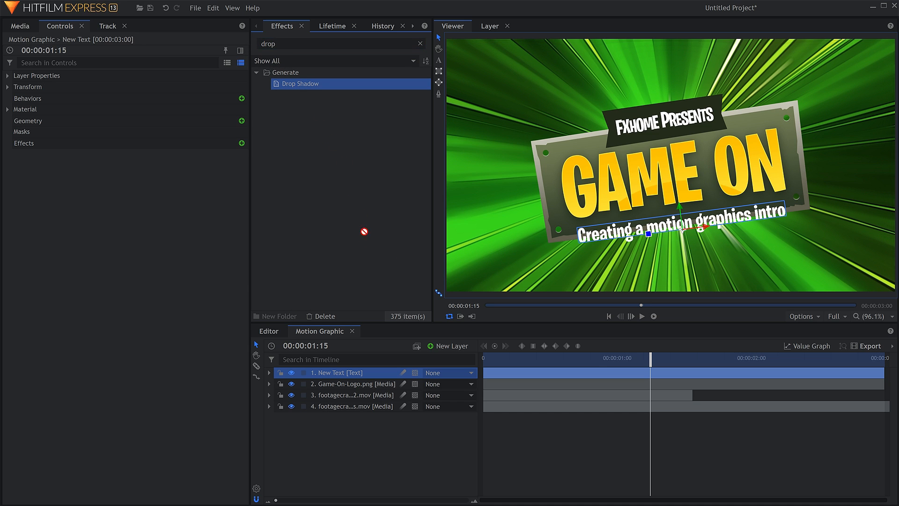
drag(367, 373, 367, 373)
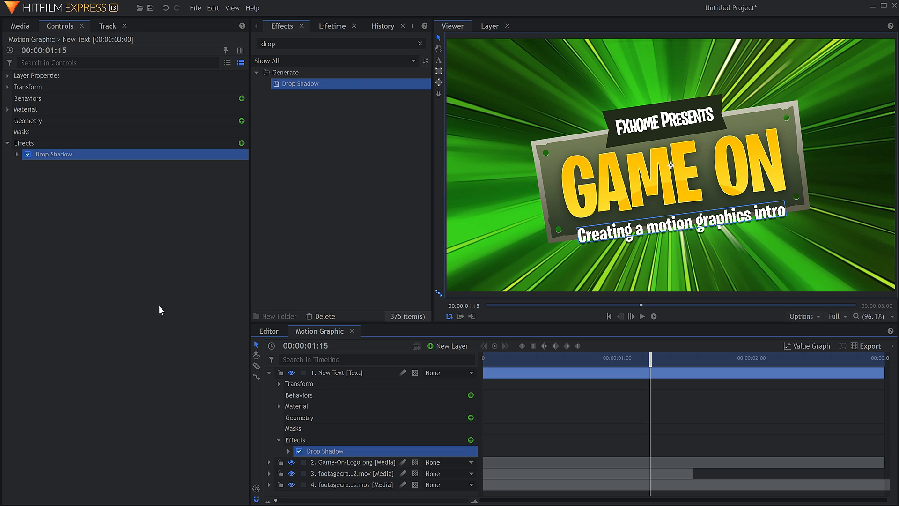
Set the tagline's drop shadow to an angle of 139°, a distance of 11.5 px and an opacity of 0.70
click(16, 154)
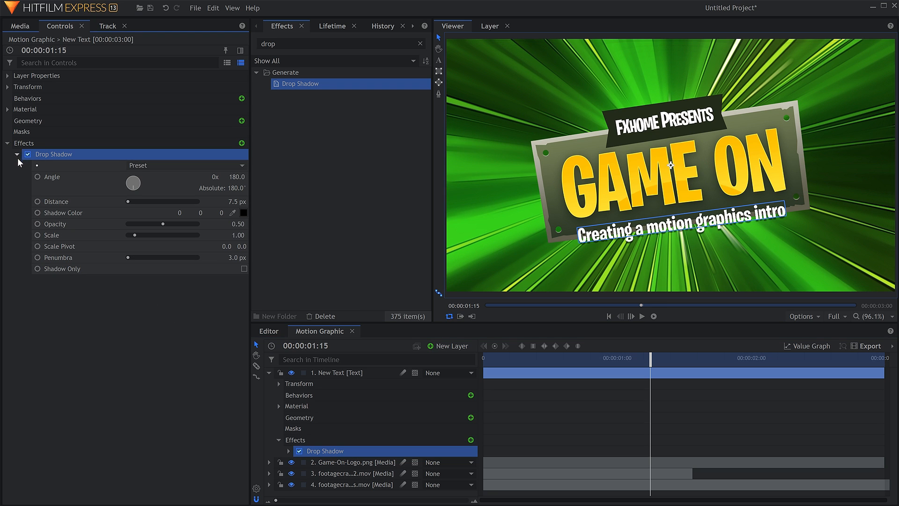
click(132, 189)
mouse_move(133, 190)
mouse_down()
mouse_move(131, 182)
mouse_move(142, 204)
mouse_up()
drag(237, 202, 221, 223)
drag(238, 257, 251, 258)
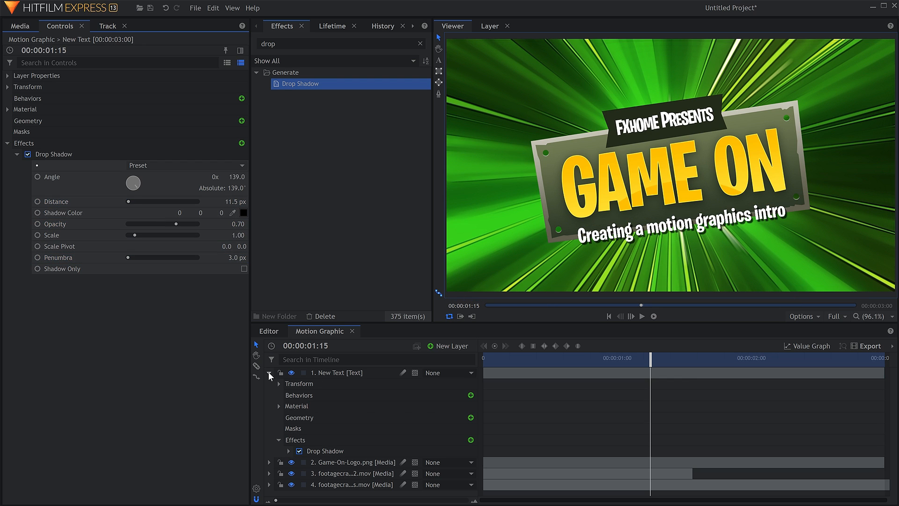
click(270, 372)
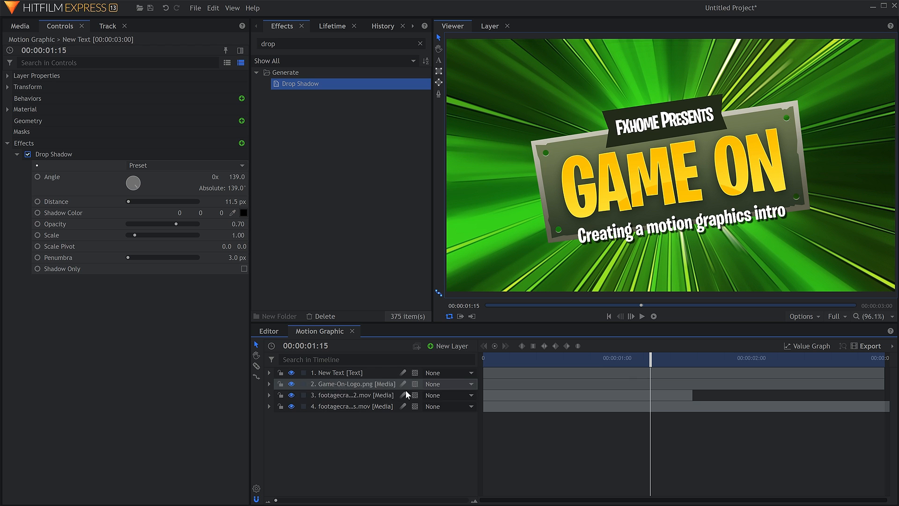
Parent the tagline text layer to Game-On-Logo.png and scrub back to 00:00:00:17 to check that it follows the logo
mouse_move(652, 356)
mouse_down()
mouse_move(495, 356)
mouse_move(512, 346)
mouse_move(573, 356)
mouse_move(640, 351)
mouse_up()
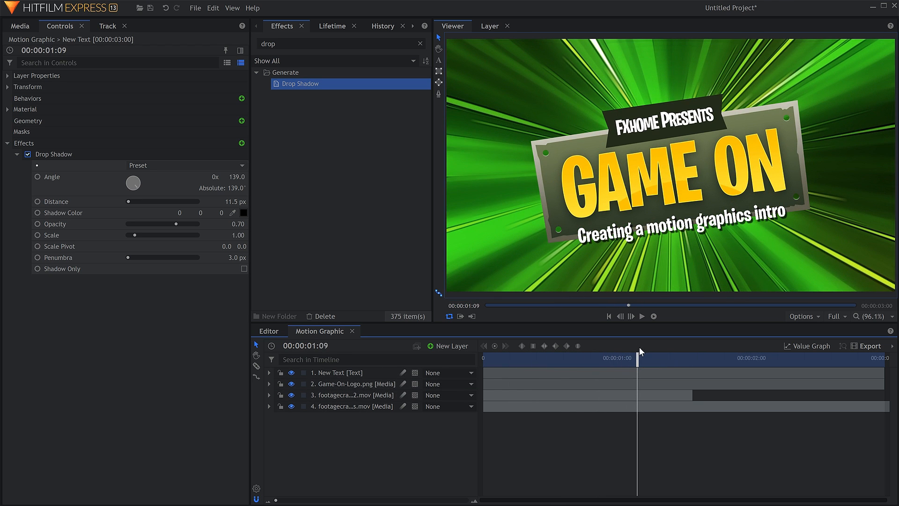
click(470, 371)
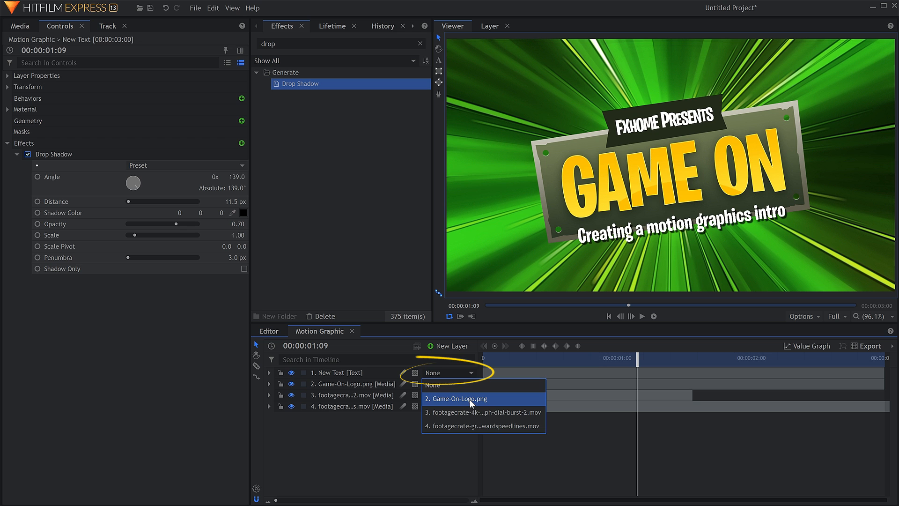
click(509, 398)
drag(634, 358, 521, 365)
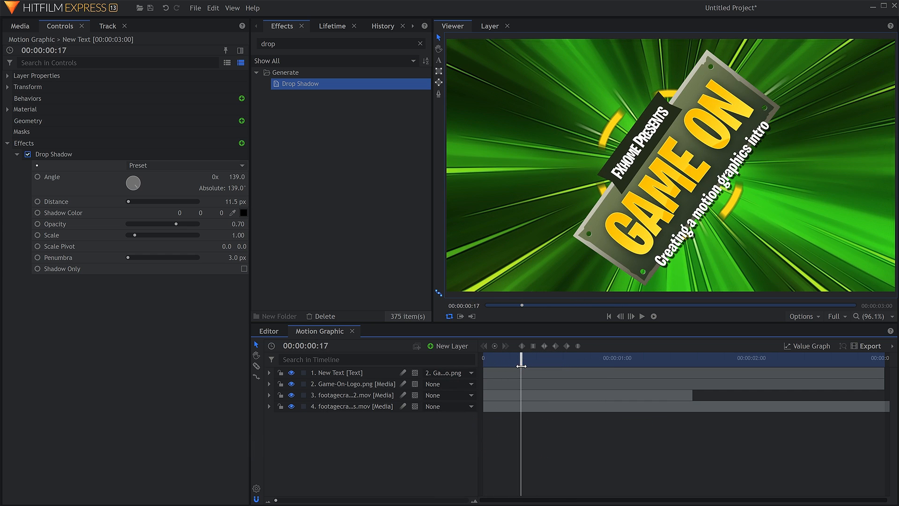
Enable motion blur on the tagline and Game On logo layers and play the shot from the start
click(403, 373)
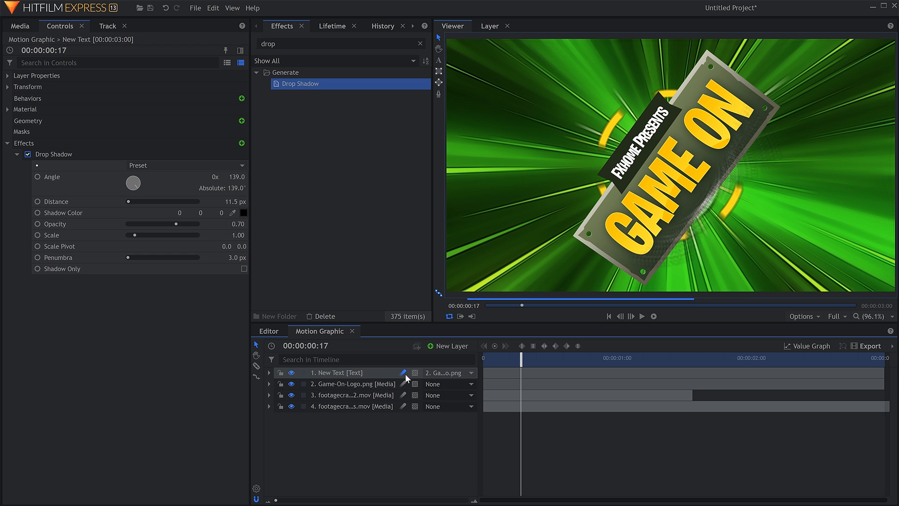
click(403, 383)
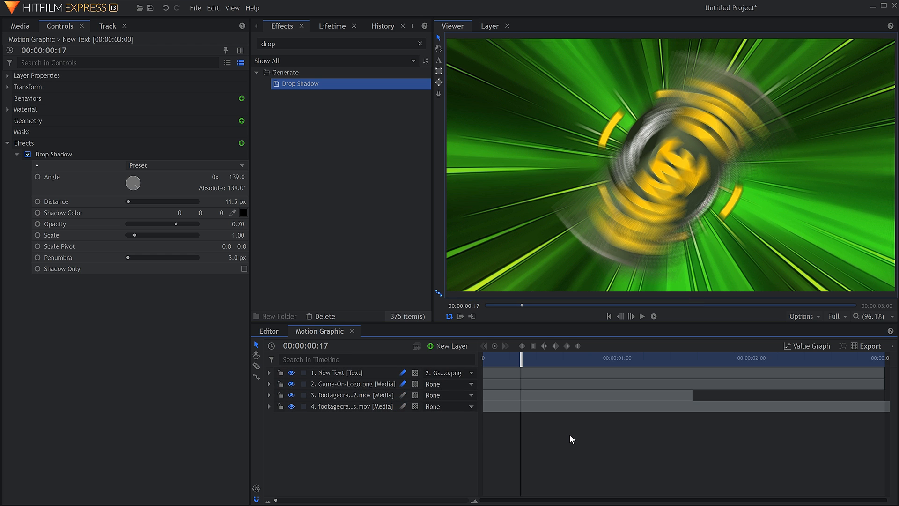
key(Home)
key(space)
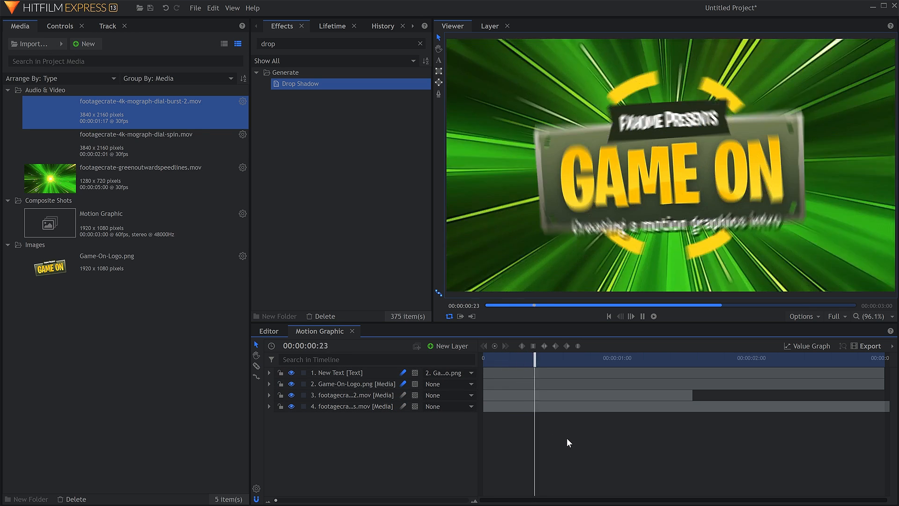
key(space)
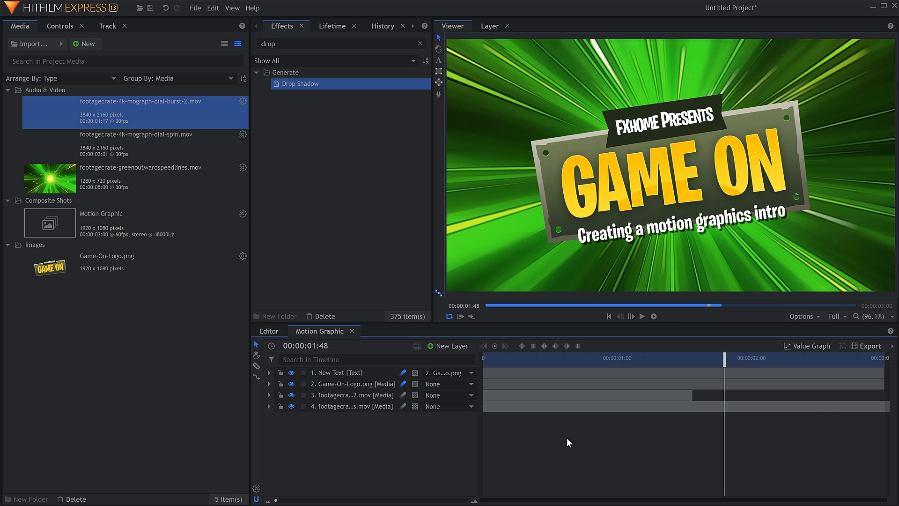
Add the Motion Graphic shot to the export queue and choose the YouTube 1080p HD preset for its task
click(874, 348)
click(233, 8)
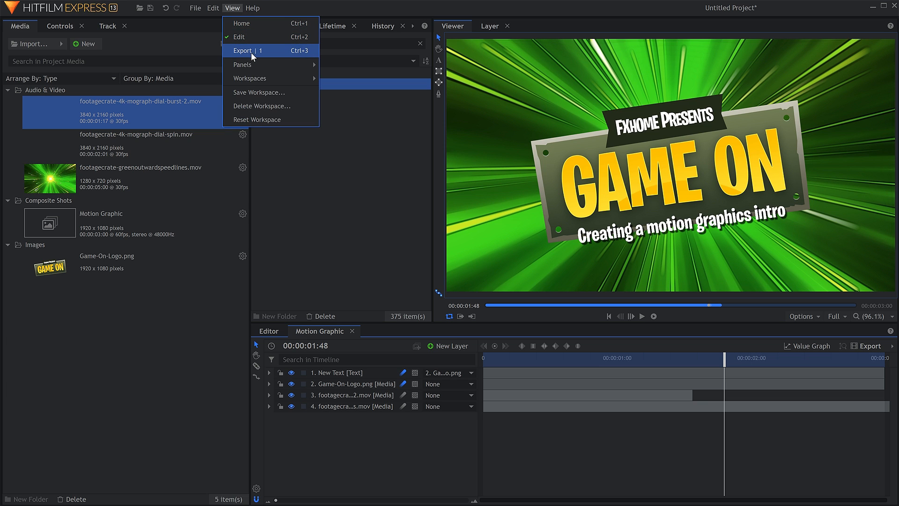
click(273, 50)
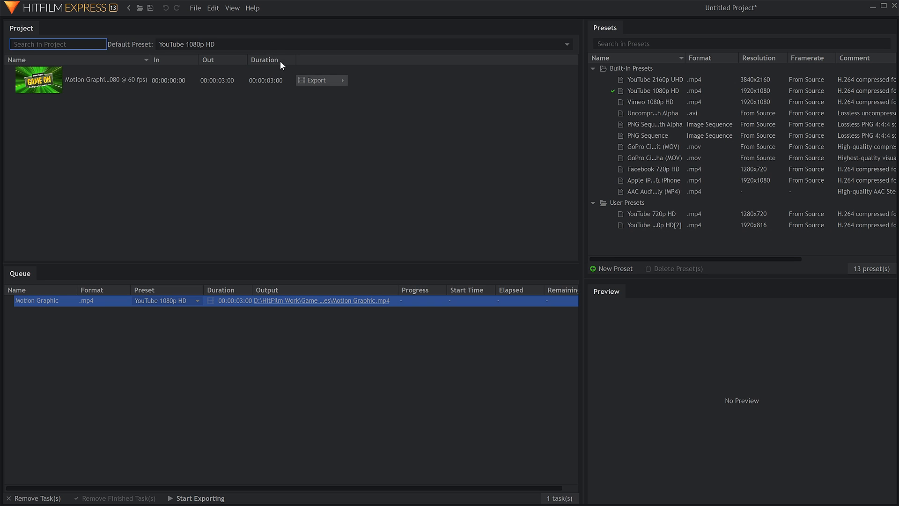
click(190, 300)
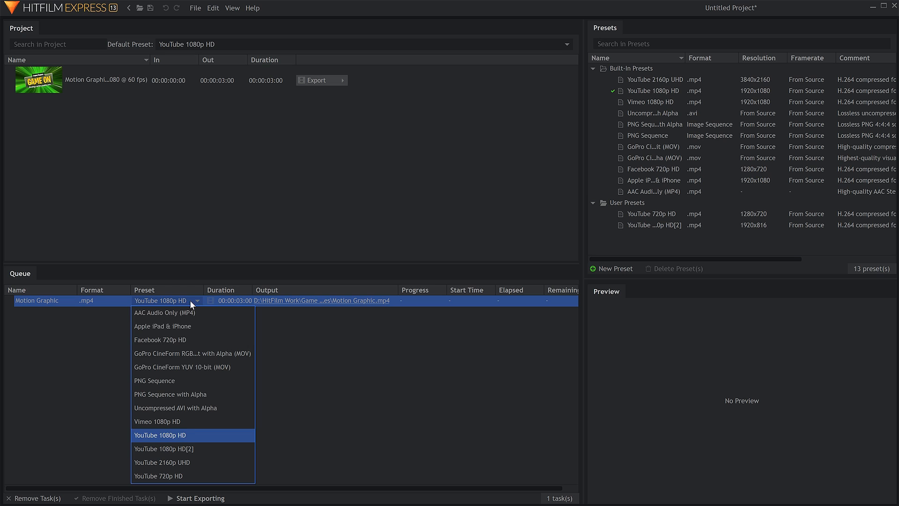
click(196, 436)
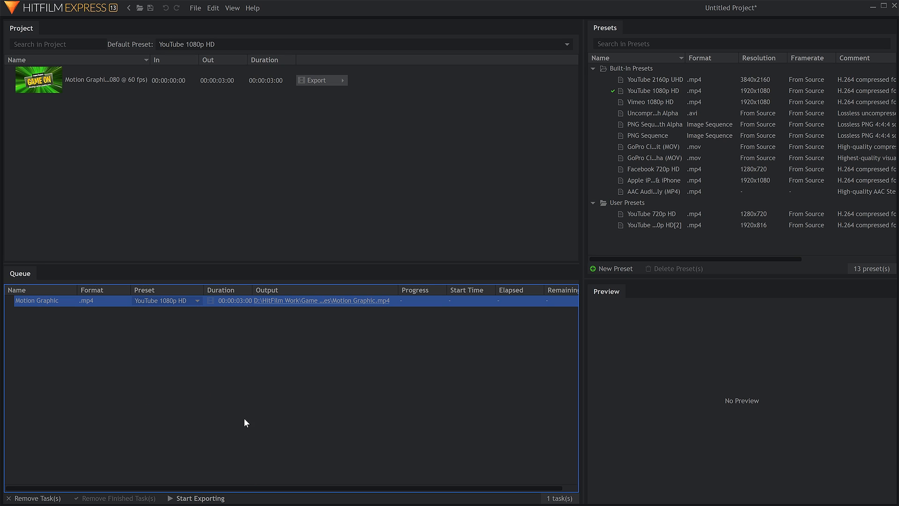
Set the export output to Motion Graphic.mp4 in the PC Assets folder and start the export
click(329, 302)
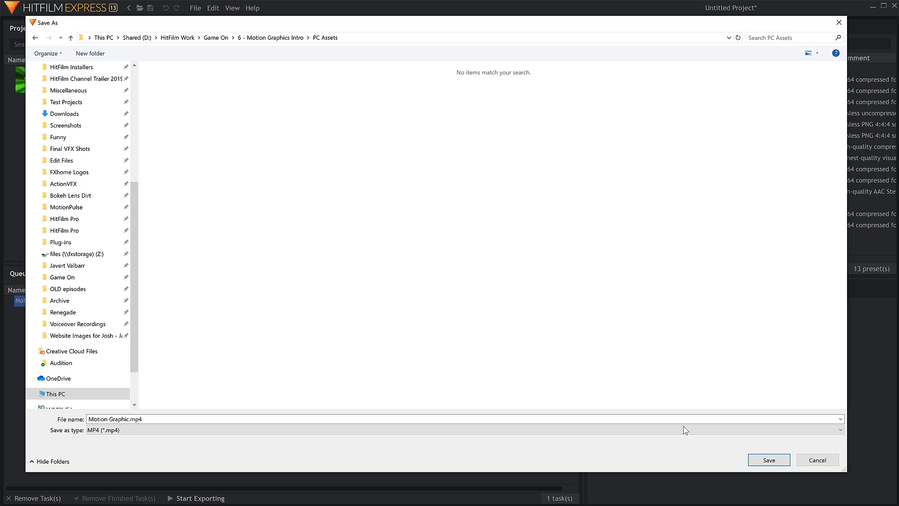
click(768, 460)
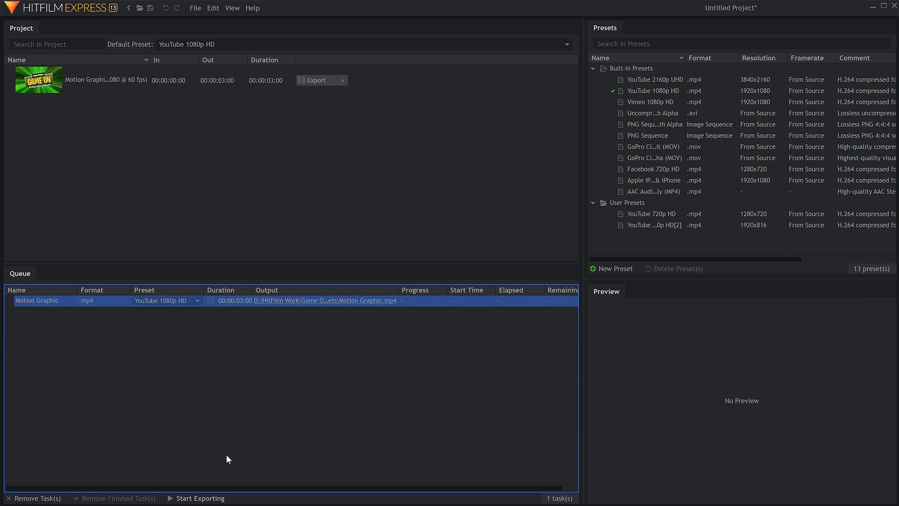
click(209, 498)
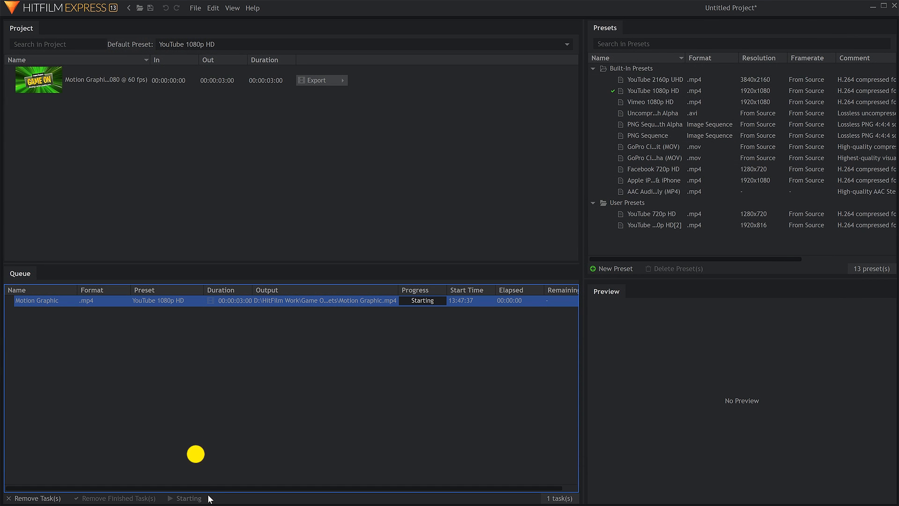